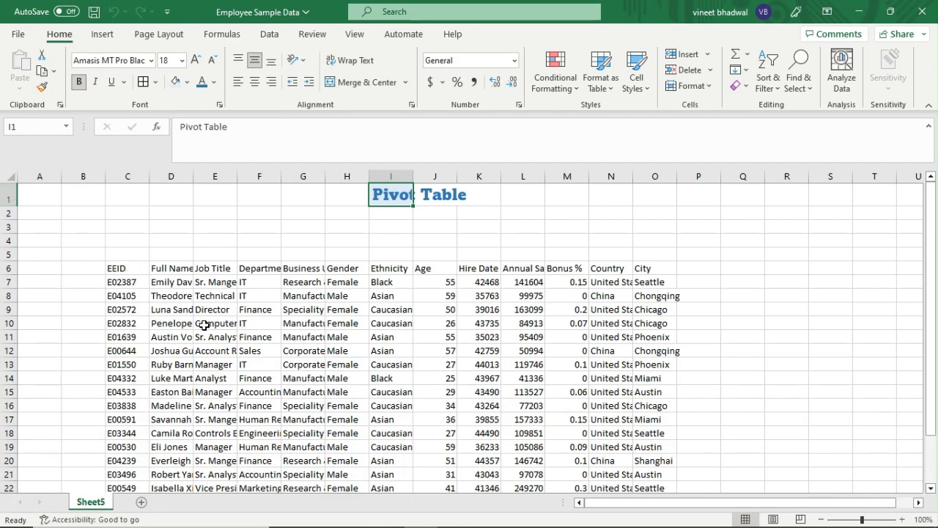
- Widen column I so the Pivot Table title fits inside its cell
{"action": "scroll", "coordinate": [168, 284], "scroll_direction": "down", "scroll_amount": 2}
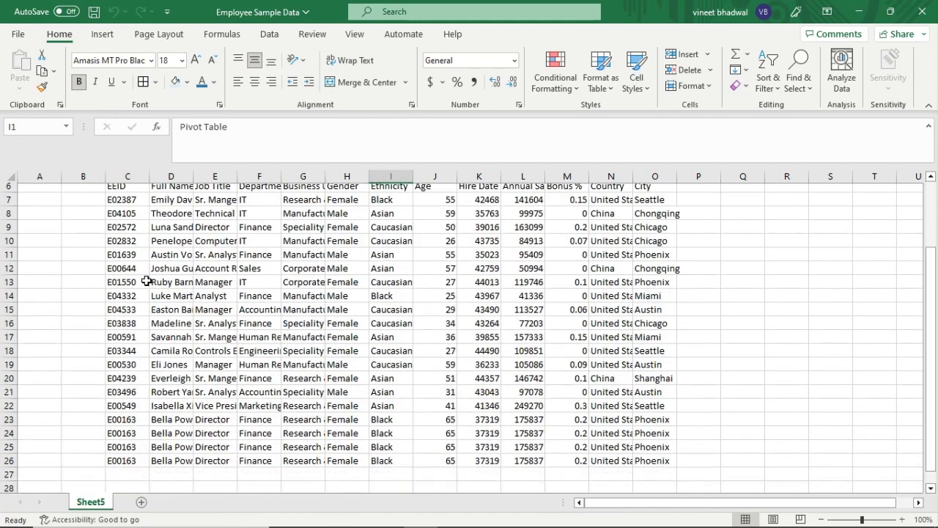
{"action": "scroll", "coordinate": [153, 284], "scroll_direction": "up", "scroll_amount": 2}
{"action": "scroll", "coordinate": [433, 308], "scroll_direction": "down", "scroll_amount": 2}
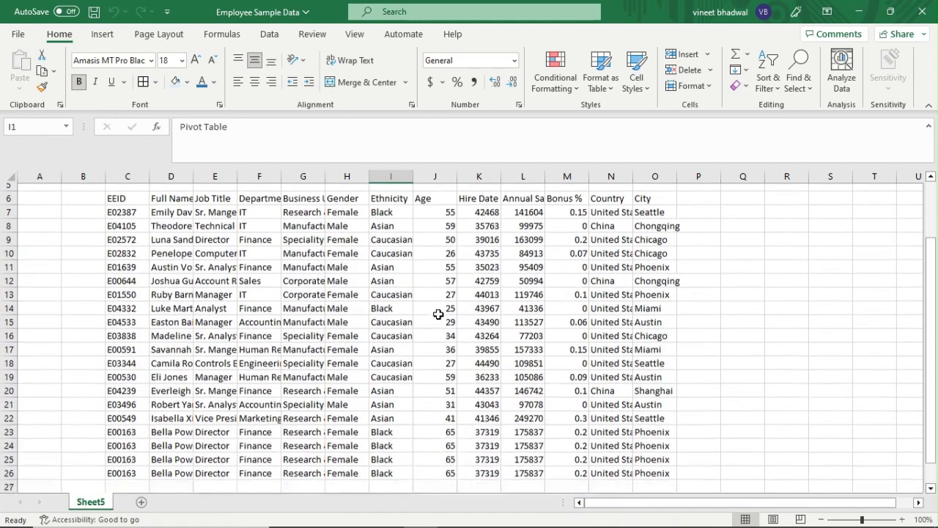
{"action": "scroll", "coordinate": [440, 315], "scroll_direction": "up", "scroll_amount": 2}
{"action": "left_click_drag", "start_coordinate": [414, 177], "coordinate": [473, 177]}
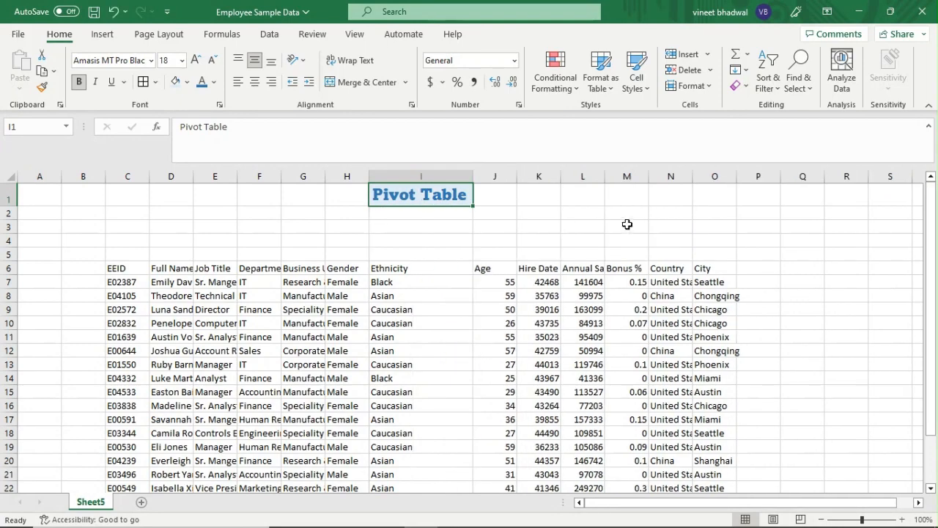
{"action": "left_click", "coordinate": [639, 211]}
{"action": "scroll", "coordinate": [135, 299], "scroll_direction": "down", "scroll_amount": 2}
{"action": "scroll", "coordinate": [135, 299], "scroll_direction": "up", "scroll_amount": 1}
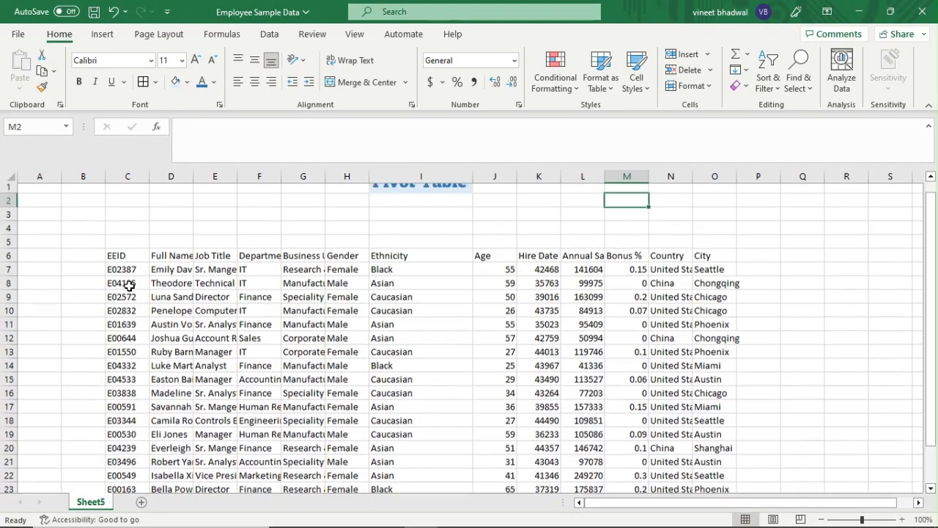
{"action": "left_click_drag", "start_coordinate": [117, 247], "coordinate": [714, 466]}
{"action": "left_click_drag", "start_coordinate": [673, 522], "coordinate": [718, 466]}
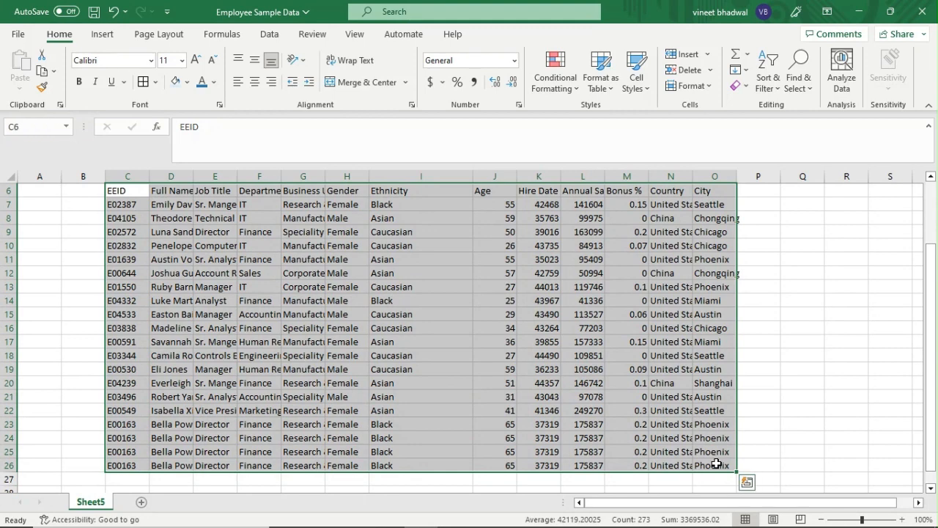
{"action": "left_click", "coordinate": [102, 34]}
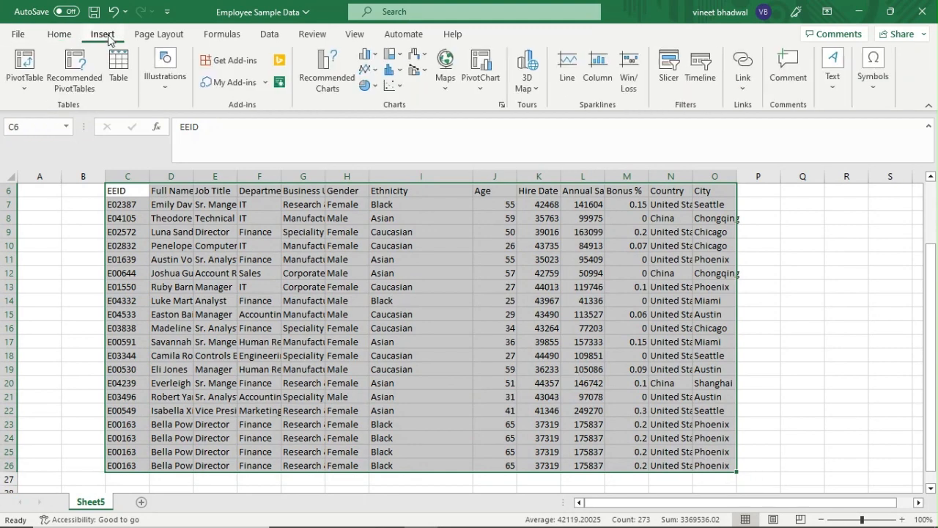
{"action": "left_click", "coordinate": [28, 65]}
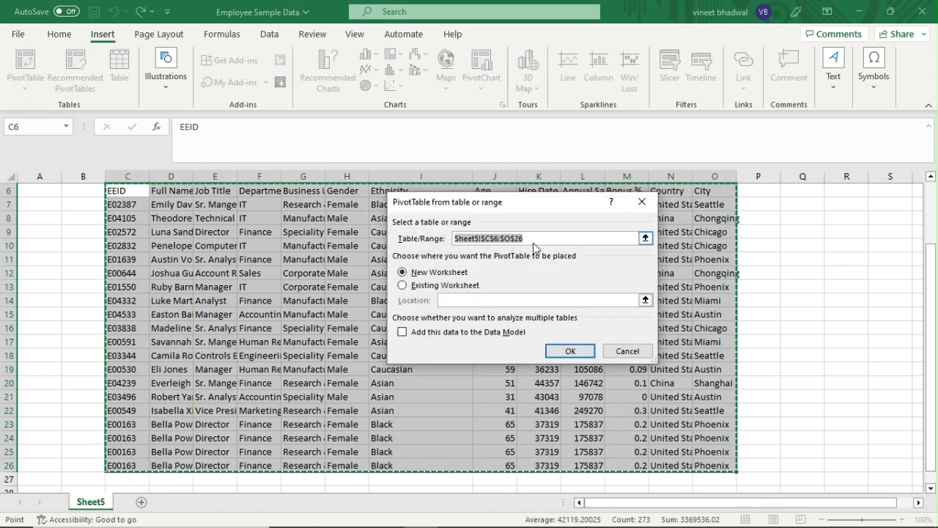
{"action": "left_click", "coordinate": [403, 286]}
{"action": "left_click", "coordinate": [836, 315]}
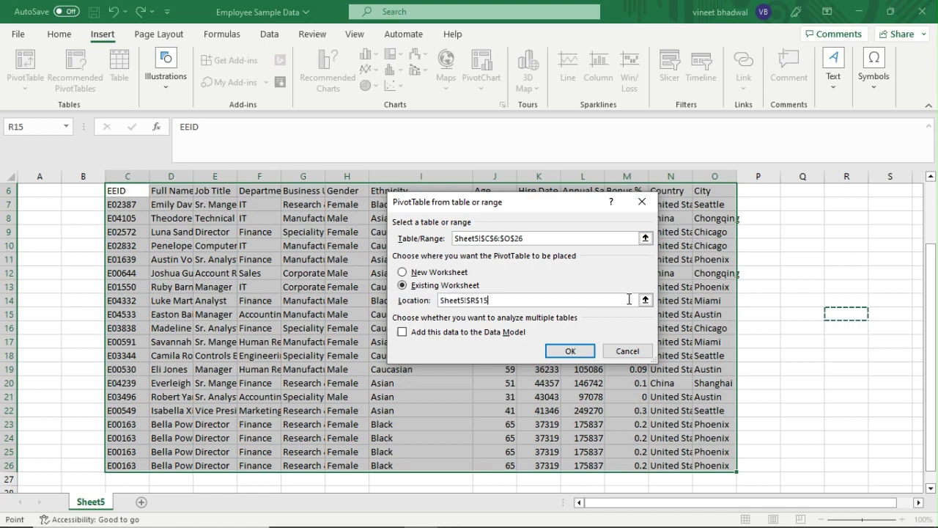
{"action": "left_click", "coordinate": [402, 272]}
{"action": "left_click", "coordinate": [624, 350]}
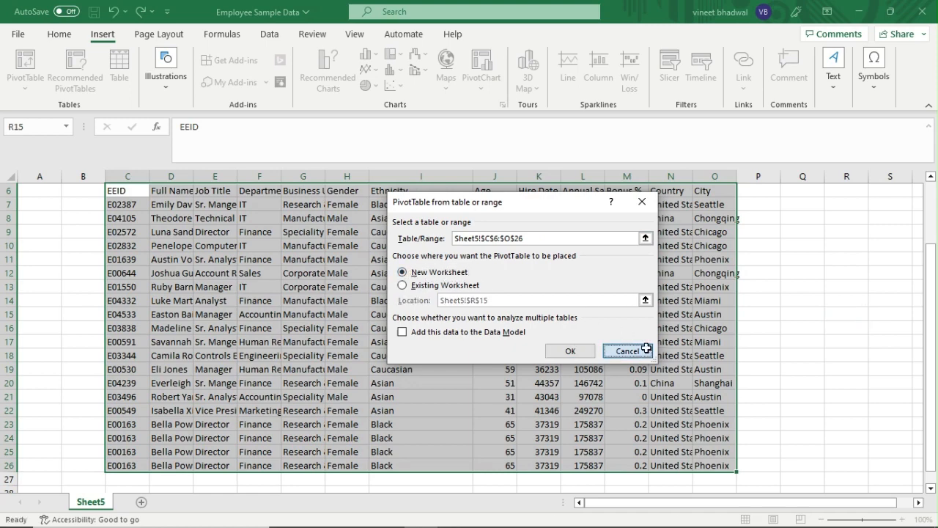
- Convert the employee data in C6:O26 into a table that uses its first row as headers
{"action": "scroll", "coordinate": [390, 346], "scroll_direction": "up", "scroll_amount": 2}
{"action": "left_click", "coordinate": [392, 346]}
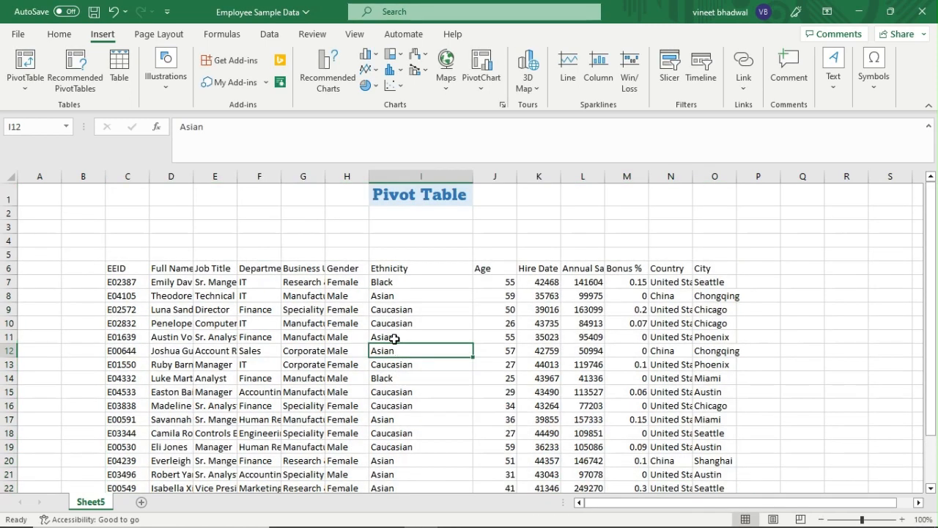
{"action": "left_click", "coordinate": [328, 382]}
{"action": "left_click", "coordinate": [399, 383]}
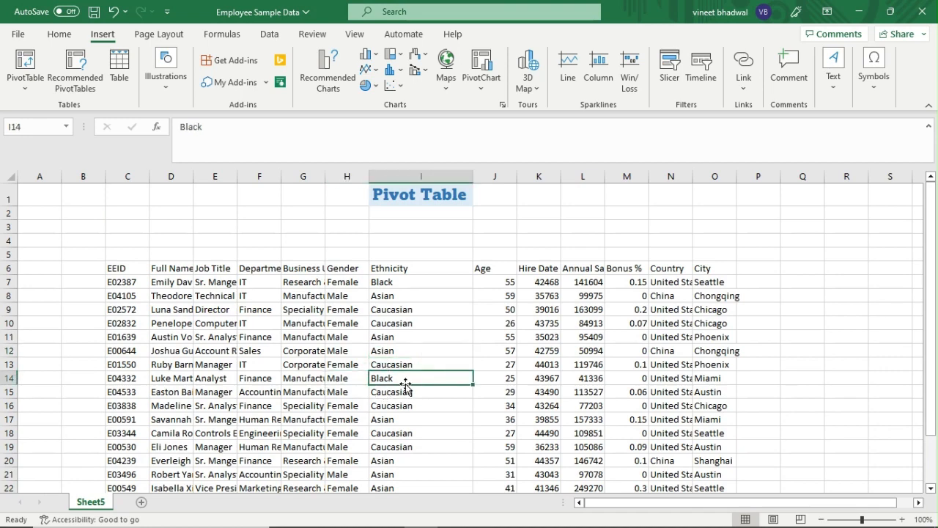
{"action": "left_click", "coordinate": [355, 432]}
{"action": "left_click", "coordinate": [342, 396]}
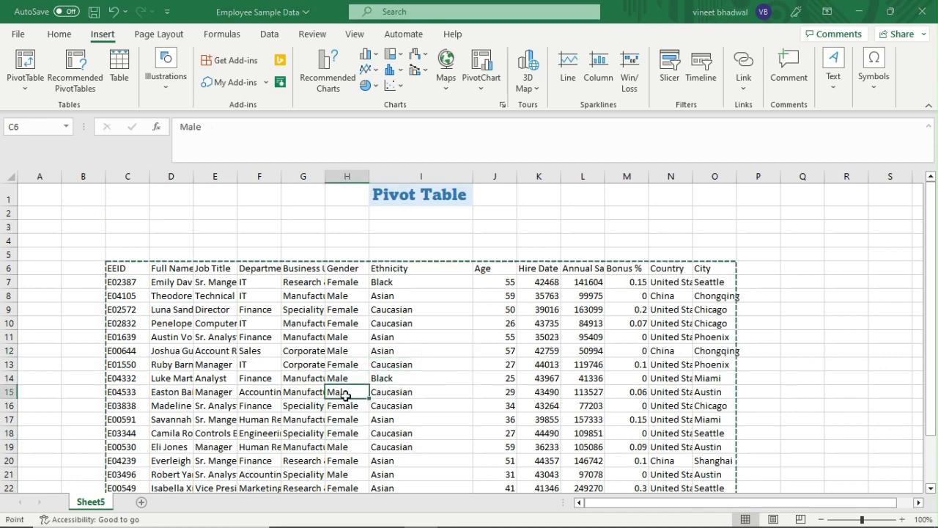
{"action": "key", "text": "ctrl+t"}
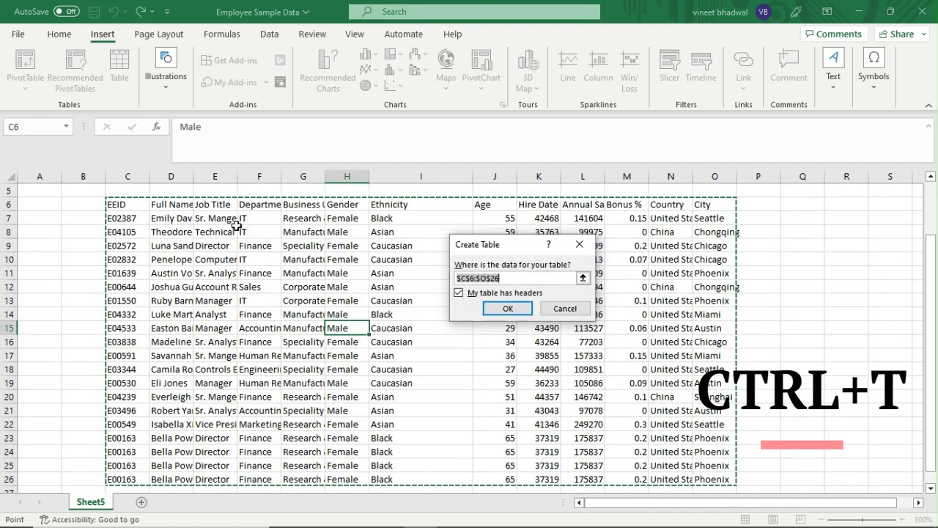
{"action": "scroll", "coordinate": [753, 441], "scroll_direction": "down", "scroll_amount": 1}
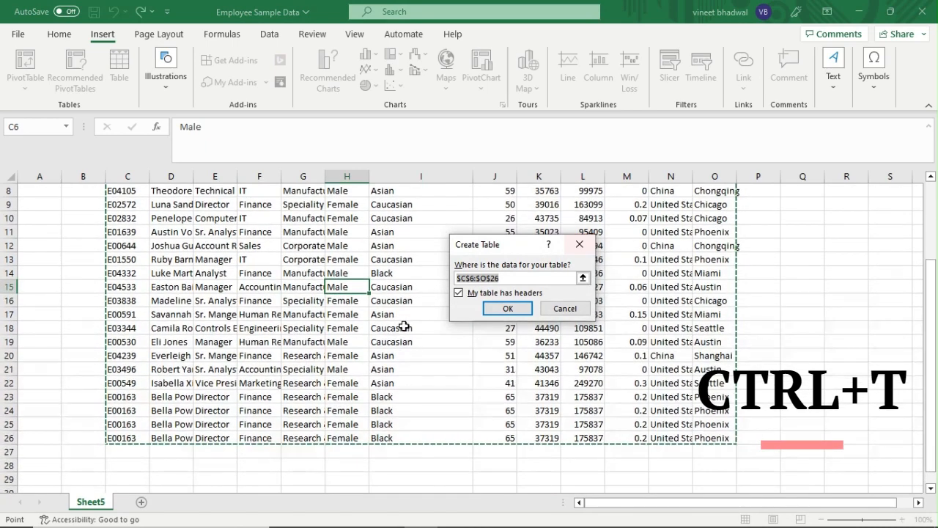
{"action": "scroll", "coordinate": [317, 272], "scroll_direction": "up", "scroll_amount": 3}
{"action": "scroll", "coordinate": [734, 350], "scroll_direction": "down", "scroll_amount": 1}
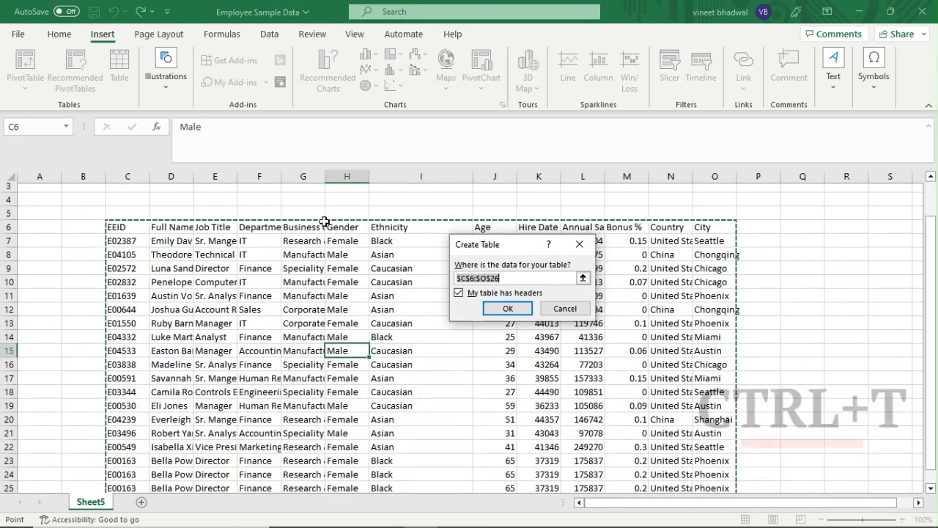
{"action": "scroll", "coordinate": [438, 351], "scroll_direction": "up", "scroll_amount": 1}
{"action": "scroll", "coordinate": [436, 321], "scroll_direction": "down", "scroll_amount": 2}
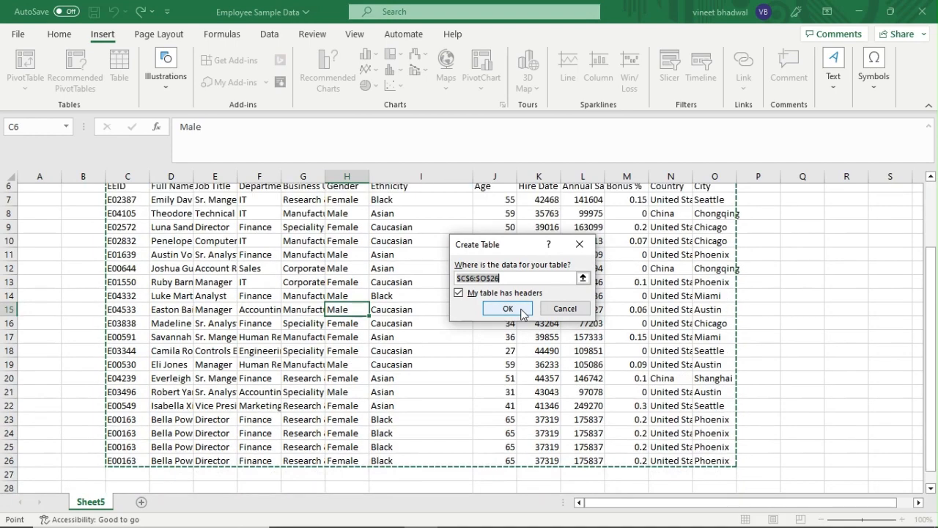
{"action": "left_click", "coordinate": [508, 307]}
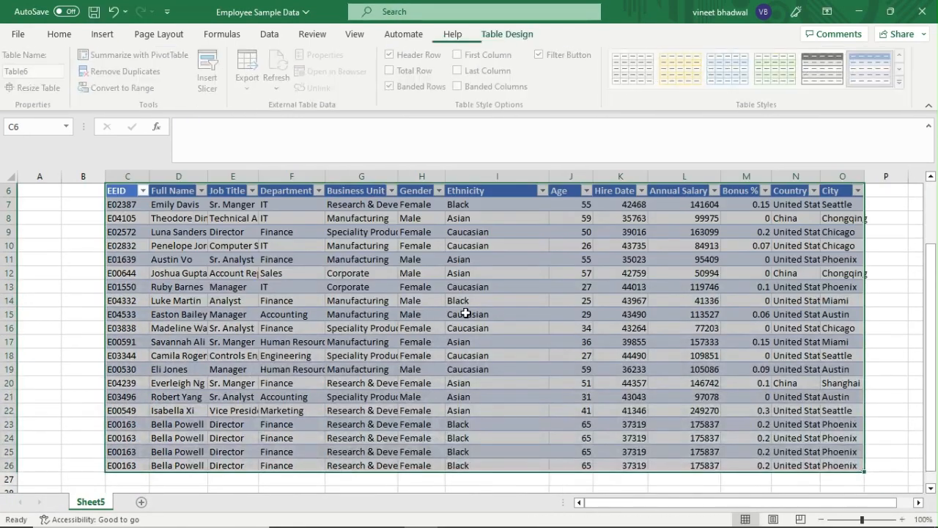
- Try several light table styles on the employee table and apply the plain one without coloured banding
{"action": "scroll", "coordinate": [680, 203], "scroll_direction": "up", "scroll_amount": 2}
{"action": "left_click", "coordinate": [905, 60]}
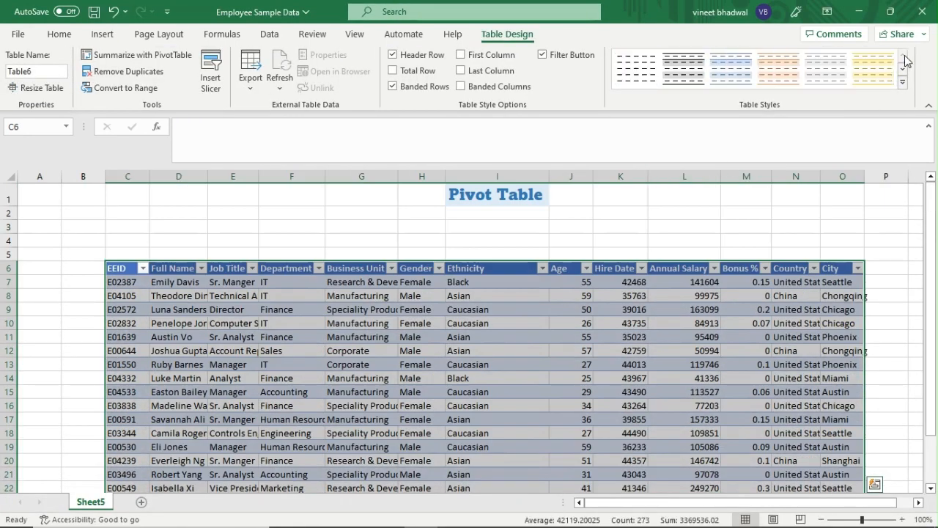
{"action": "left_click", "coordinate": [631, 70]}
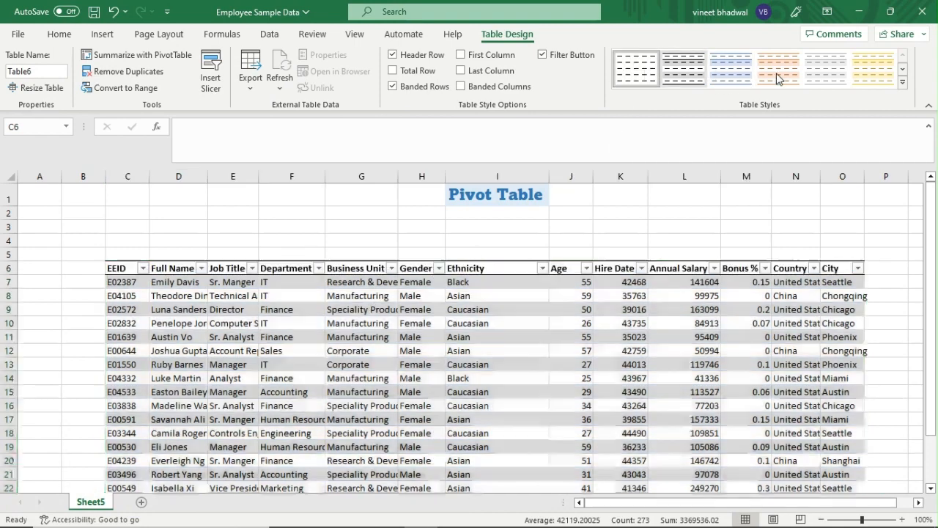
{"action": "left_click", "coordinate": [783, 70]}
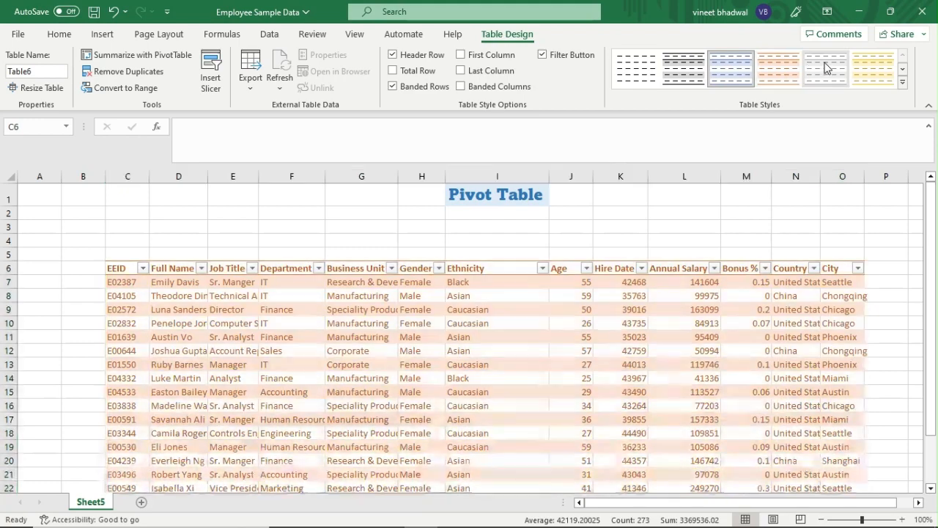
{"action": "left_click", "coordinate": [827, 68]}
{"action": "left_click", "coordinate": [867, 69]}
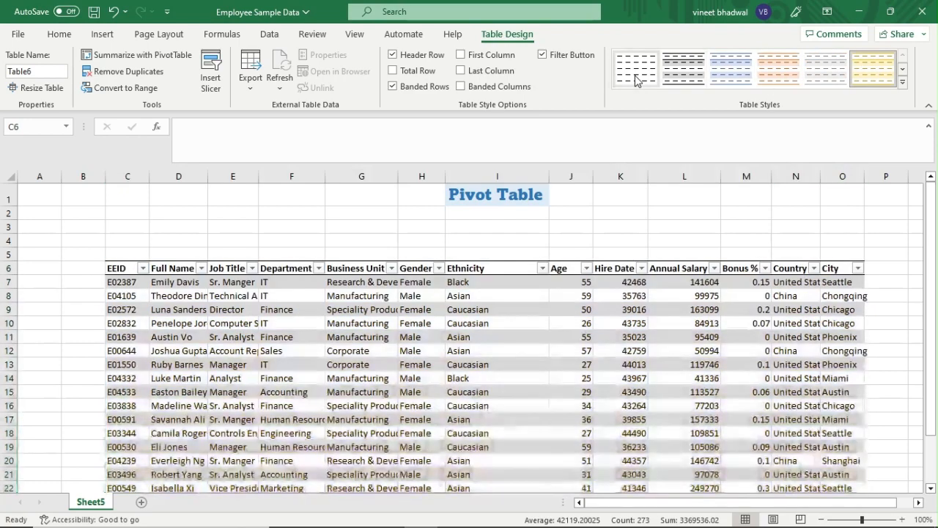
{"action": "left_click", "coordinate": [638, 81]}
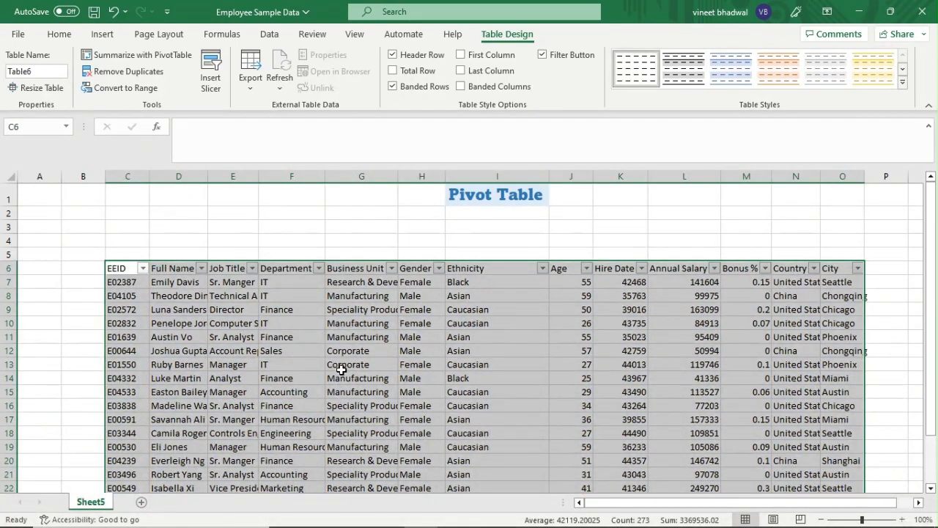
- Insert a PivotTable based on the employee table (Table6) into the existing worksheet at cell Q15
{"action": "scroll", "coordinate": [382, 365], "scroll_direction": "down", "scroll_amount": 2}
{"action": "left_click", "coordinate": [359, 322]}
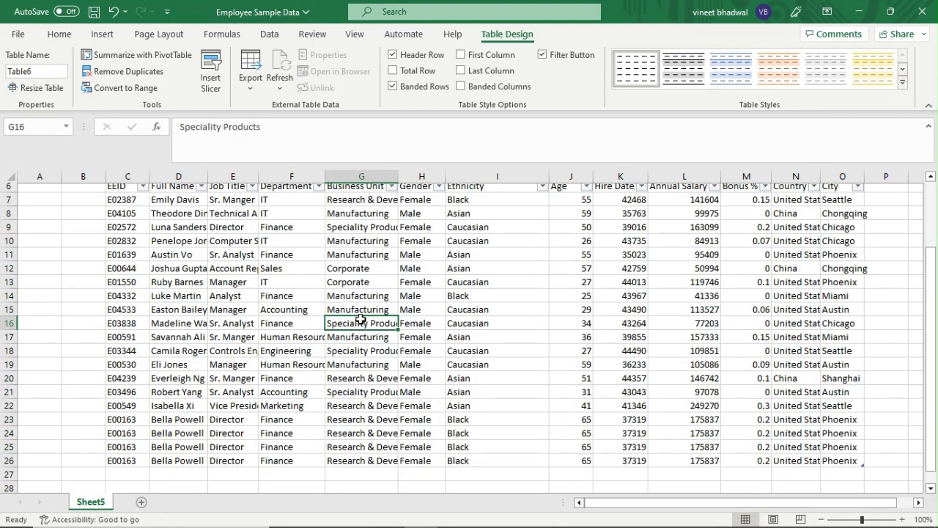
{"action": "left_click", "coordinate": [106, 40]}
{"action": "left_click", "coordinate": [24, 62]}
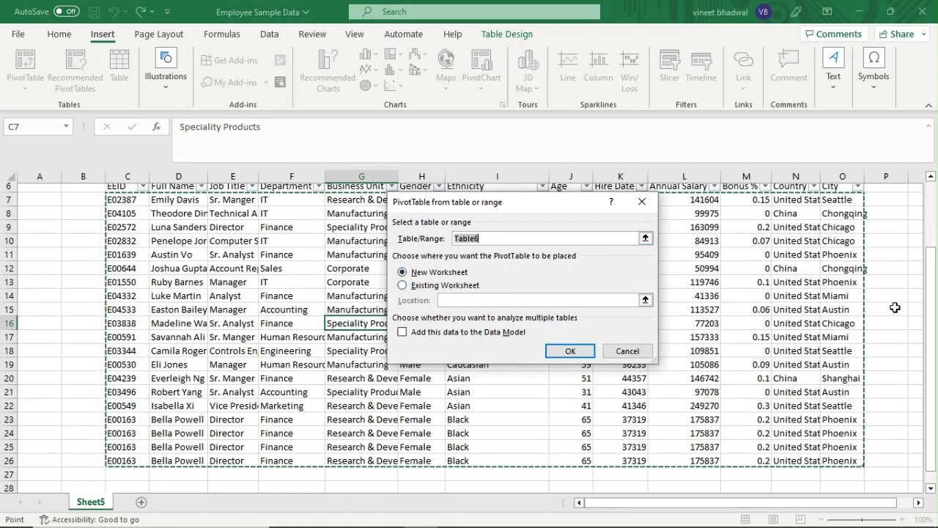
{"action": "left_click", "coordinate": [402, 285]}
{"action": "left_click", "coordinate": [911, 309]}
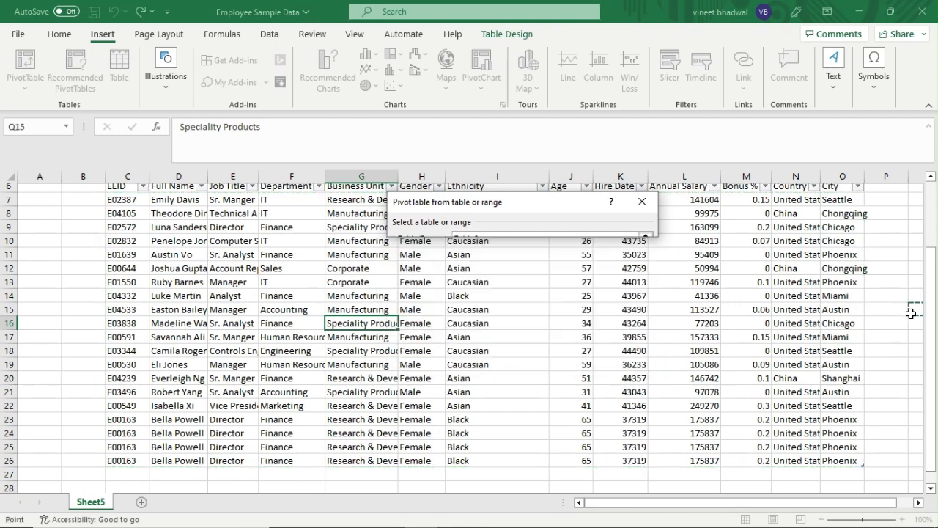
{"action": "left_click", "coordinate": [570, 351]}
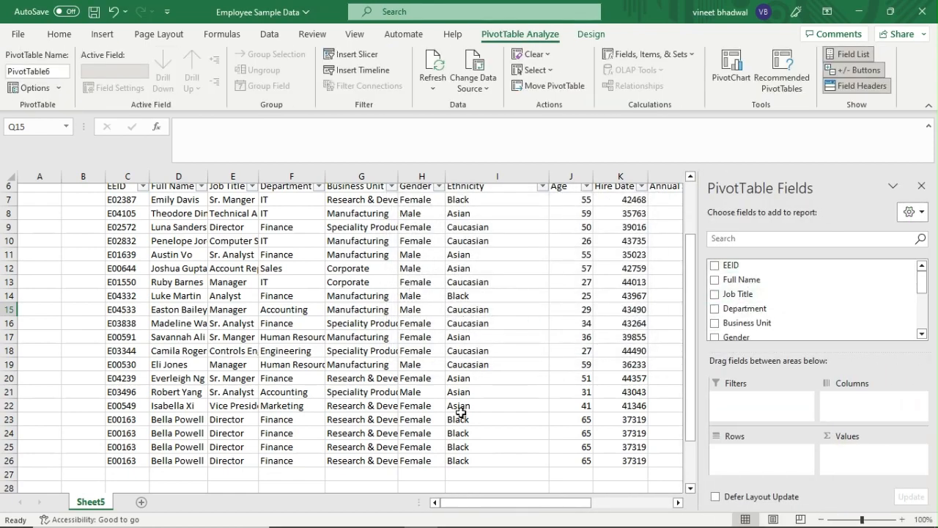
- Hide the PivotTable field list and try to edit cell S15 inside the empty PivotTable
{"action": "left_click_drag", "start_coordinate": [511, 502], "coordinate": [590, 506]}
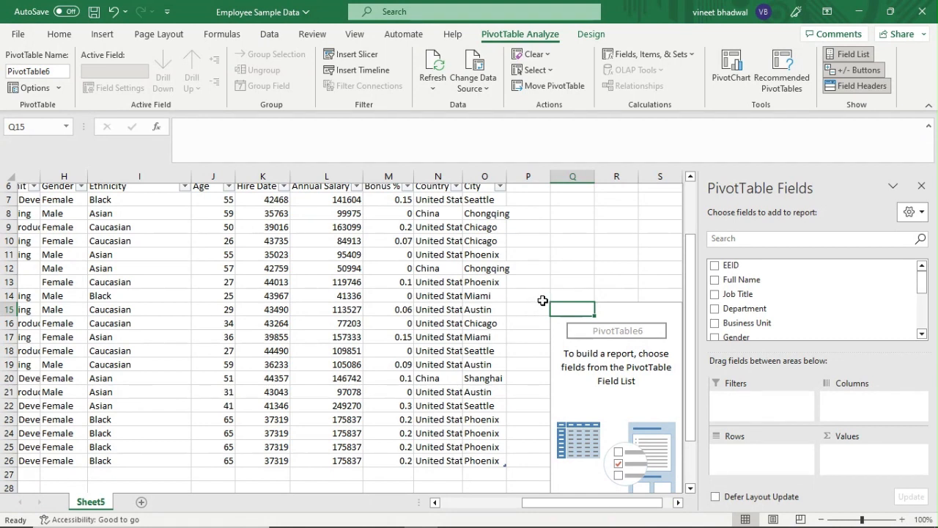
{"action": "left_click", "coordinate": [921, 188]}
{"action": "double_click", "coordinate": [651, 316]}
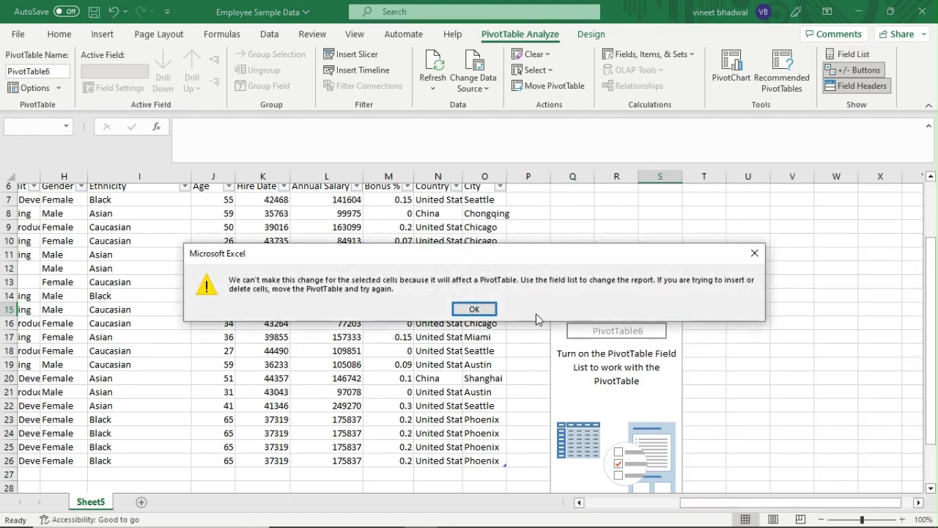
{"action": "left_click", "coordinate": [754, 253]}
{"action": "left_click", "coordinate": [575, 306]}
{"action": "scroll", "coordinate": [516, 410], "scroll_direction": "down", "scroll_amount": 2}
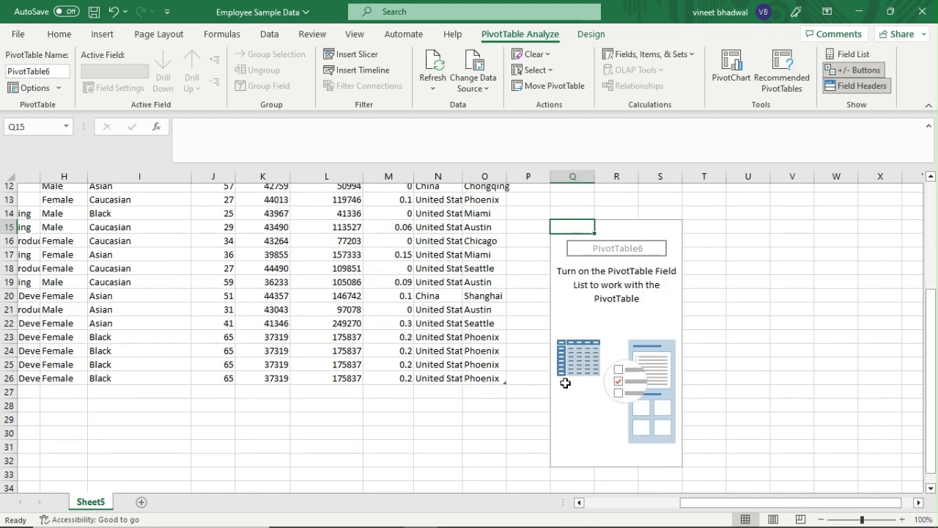
{"action": "left_click", "coordinate": [575, 295]}
{"action": "right_click", "coordinate": [571, 291]}
{"action": "key", "text": "Escape"}
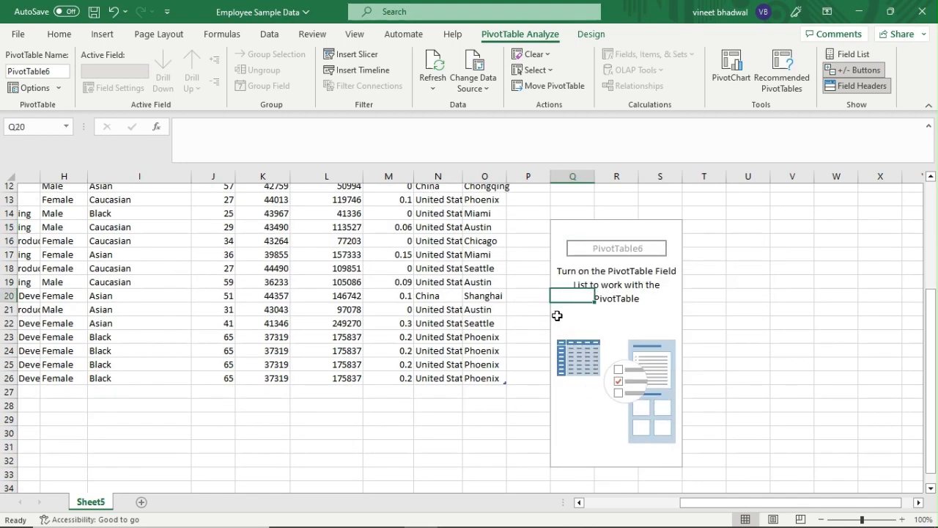
{"action": "left_click", "coordinate": [493, 415]}
{"action": "left_click", "coordinate": [565, 414]}
{"action": "scroll", "coordinate": [565, 415], "scroll_direction": "up", "scroll_amount": 2}
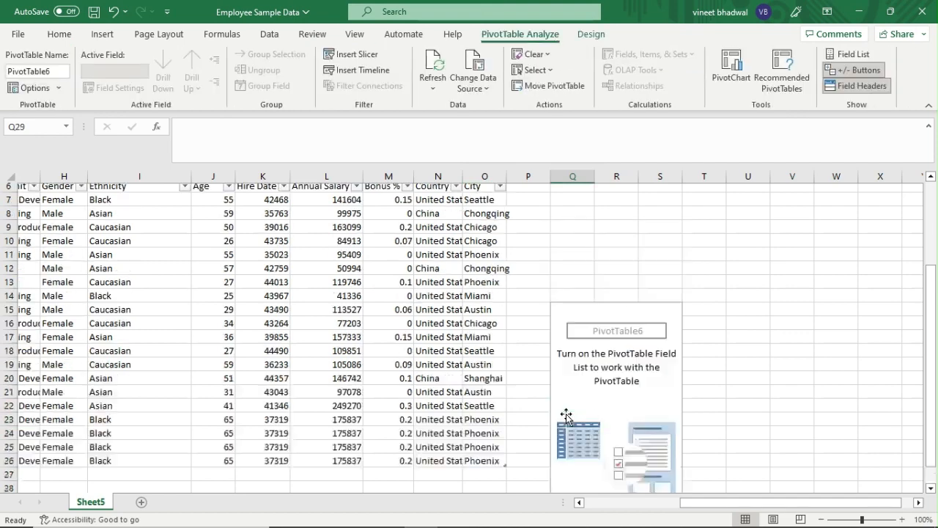
{"action": "scroll", "coordinate": [566, 415], "scroll_direction": "up", "scroll_amount": 2}
{"action": "left_click", "coordinate": [175, 348]}
{"action": "left_click", "coordinate": [116, 326]}
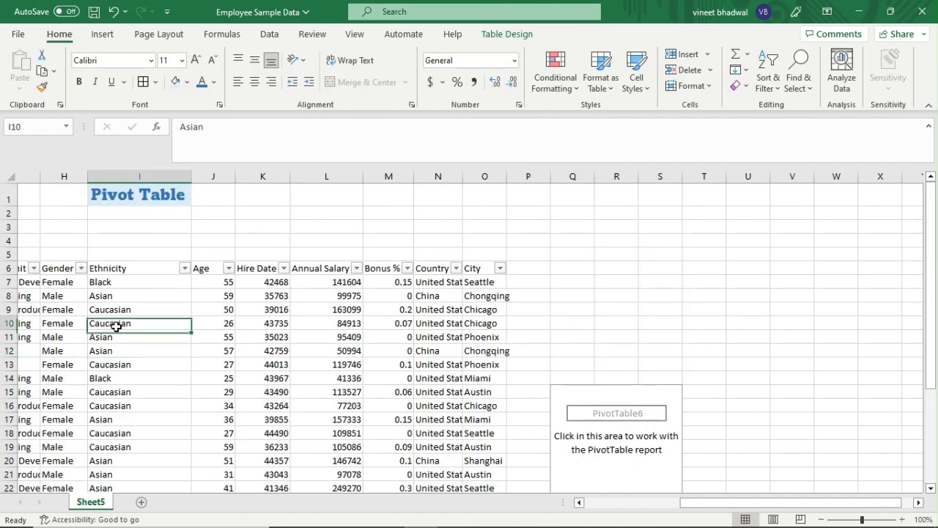
{"action": "right_click", "coordinate": [115, 326]}
{"action": "left_click", "coordinate": [96, 320]}
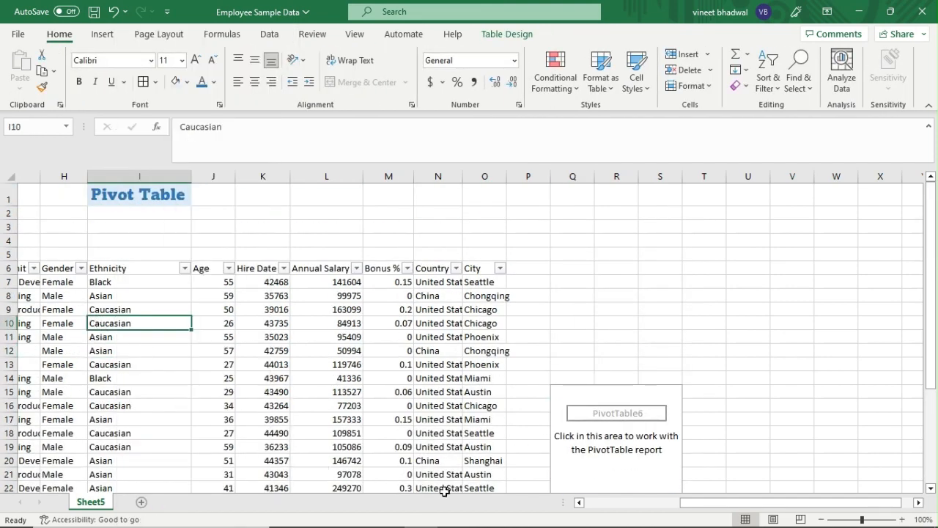
- Insert a PivotTable based on the employee table (Table6) into a new worksheet
{"action": "left_click_drag", "start_coordinate": [718, 506], "coordinate": [613, 507]}
{"action": "left_click", "coordinate": [256, 341]}
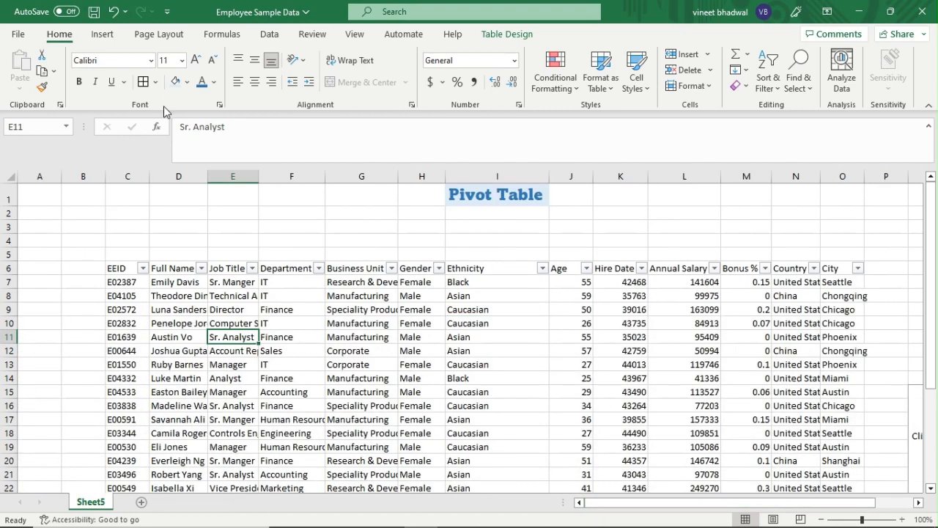
{"action": "left_click", "coordinate": [103, 34]}
{"action": "left_click", "coordinate": [24, 64]}
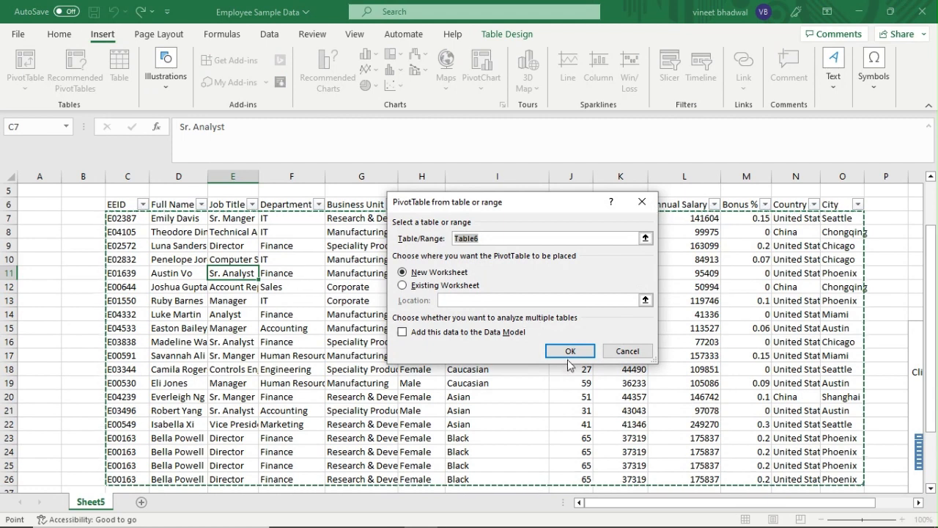
{"action": "left_click", "coordinate": [570, 350]}
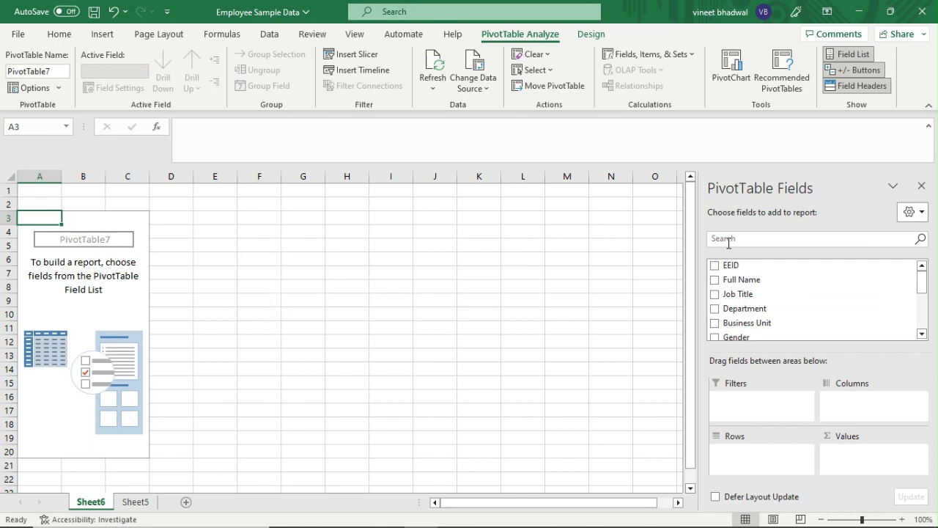
- Rename the new PivotTable worksheet as Pivot Table
{"action": "right_click", "coordinate": [90, 504]}
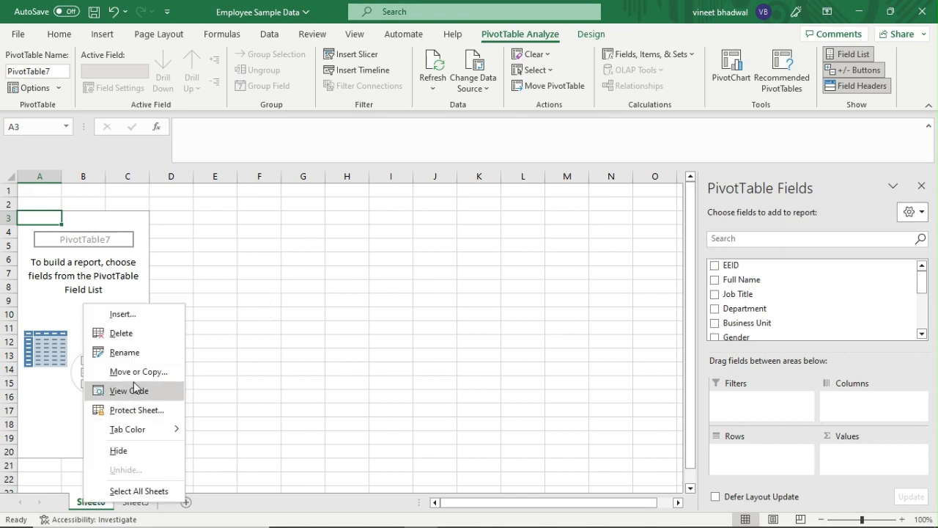
{"action": "left_click", "coordinate": [125, 352]}
{"action": "type", "text": "Pi"}
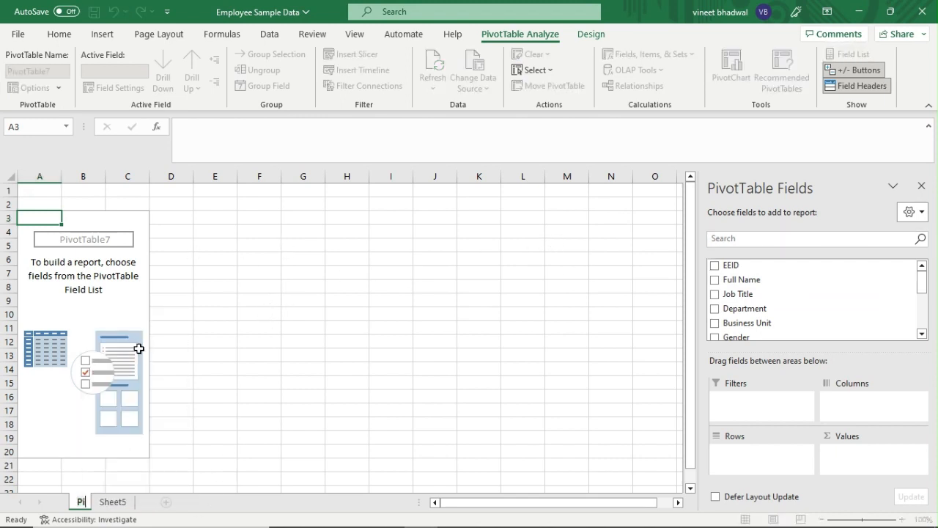
{"action": "type", "text": "vot Table"}
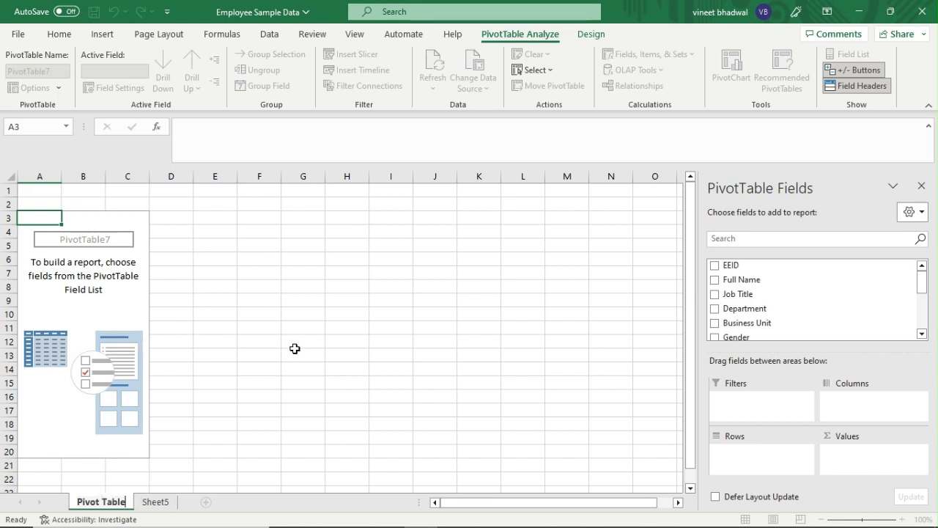
{"action": "left_click", "coordinate": [399, 324]}
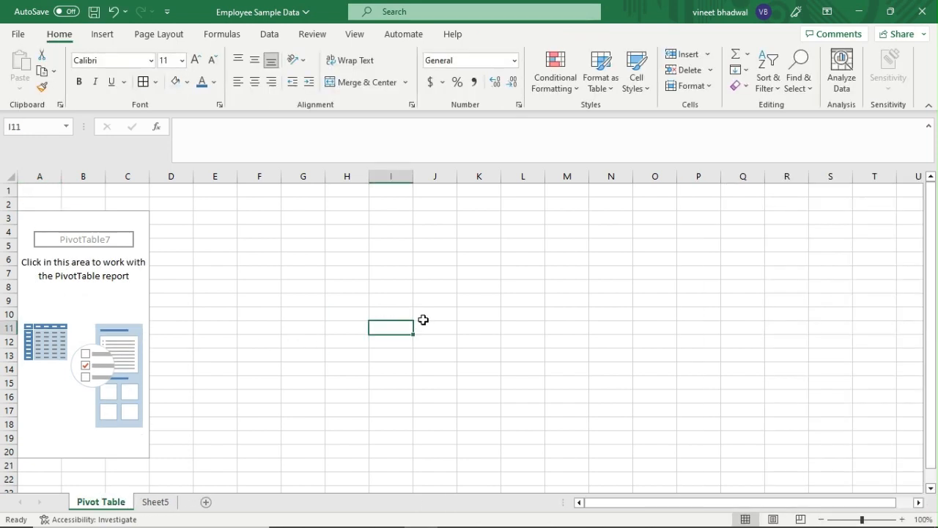
- Compare the fields offered for the empty PivotTable with the column headers of the employee table on Sheet5
{"action": "left_click", "coordinate": [75, 290]}
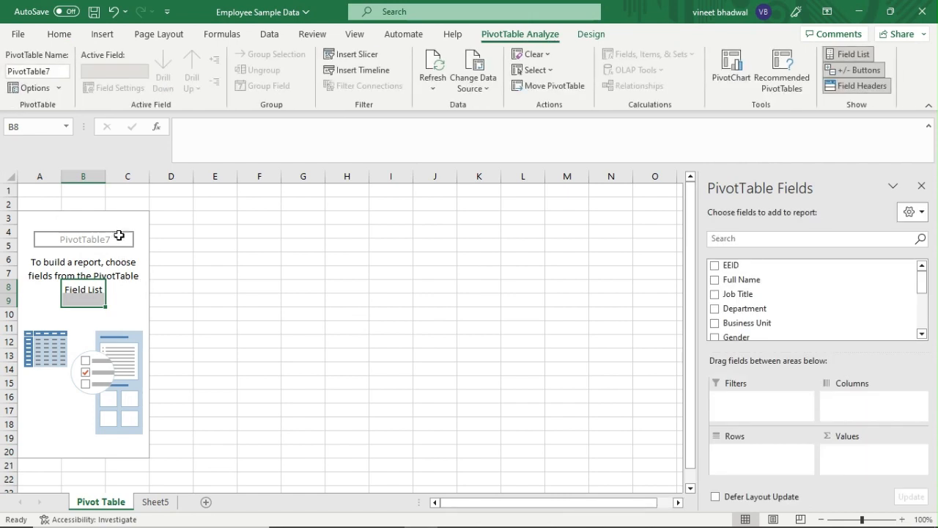
{"action": "left_click", "coordinate": [117, 217]}
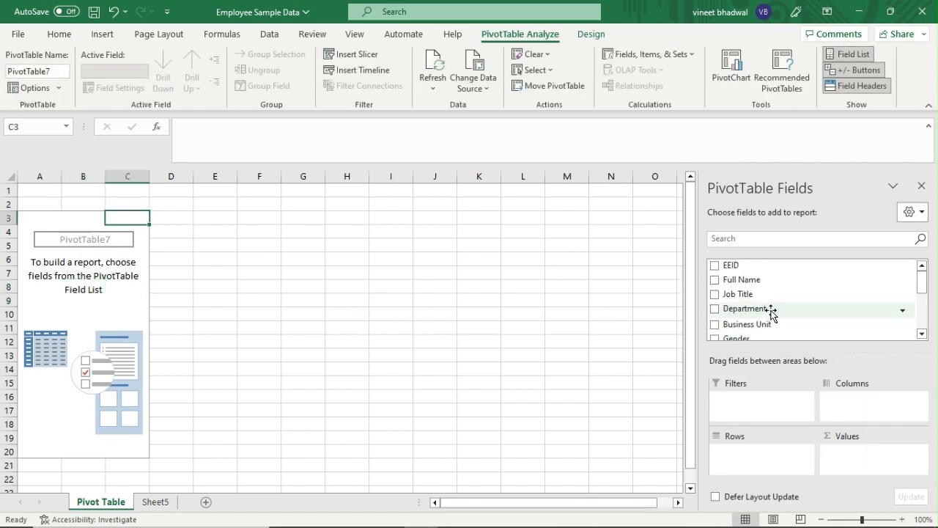
{"action": "scroll", "coordinate": [784, 315], "scroll_direction": "down", "scroll_amount": 5}
{"action": "scroll", "coordinate": [782, 318], "scroll_direction": "up", "scroll_amount": 5}
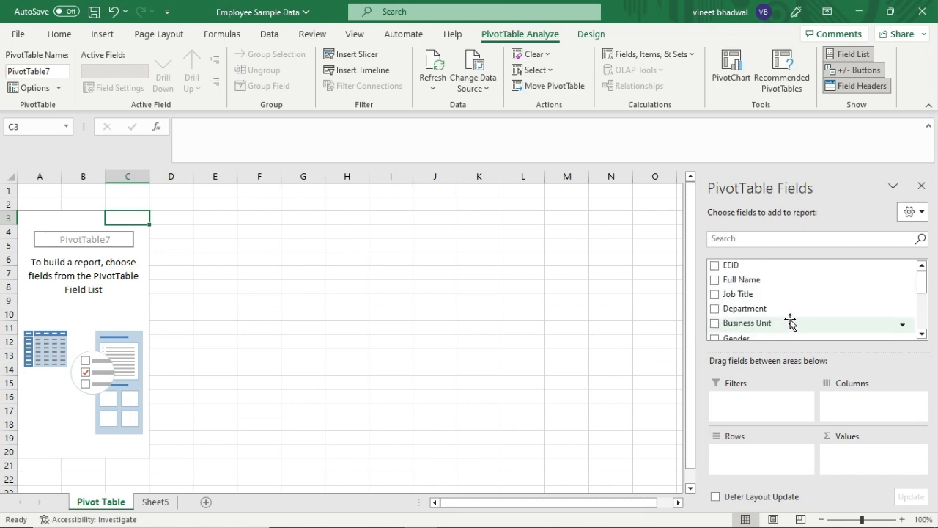
{"action": "left_click", "coordinate": [158, 501]}
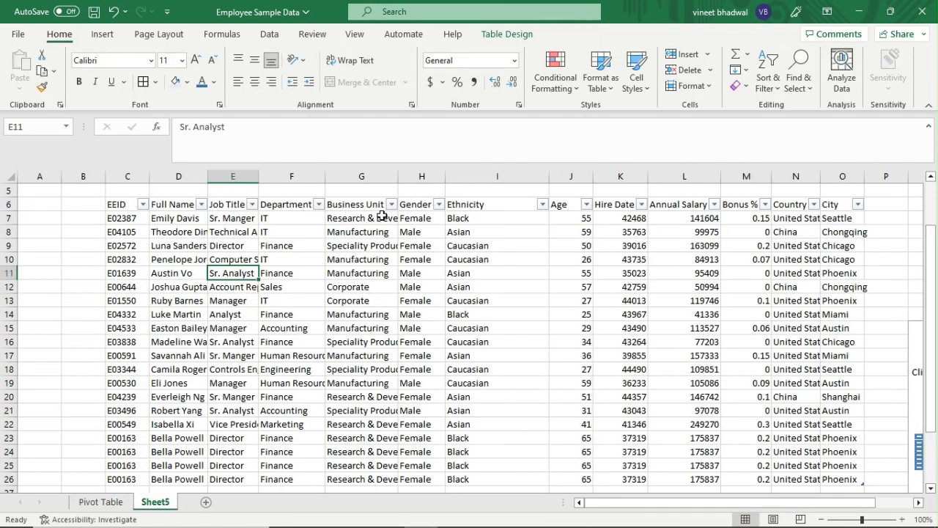
{"action": "left_click", "coordinate": [100, 501]}
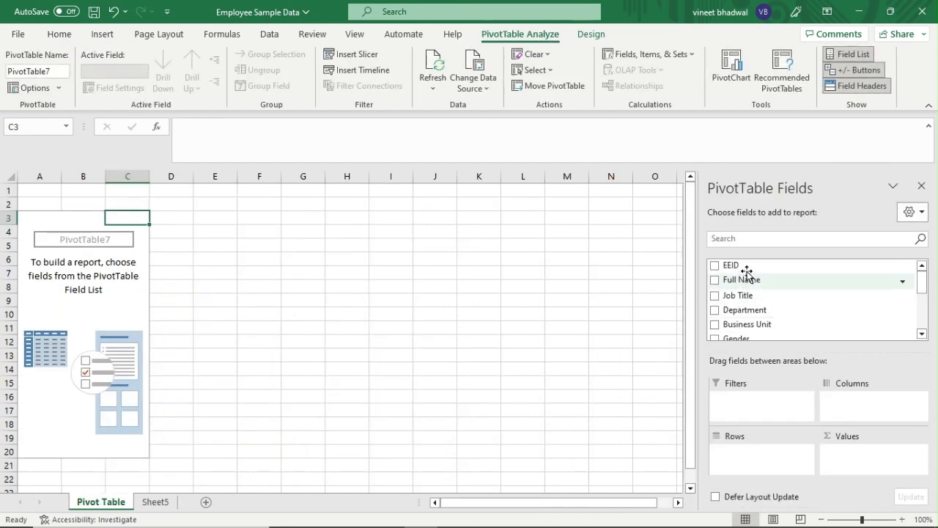
{"action": "scroll", "coordinate": [745, 319], "scroll_direction": "down", "scroll_amount": 1}
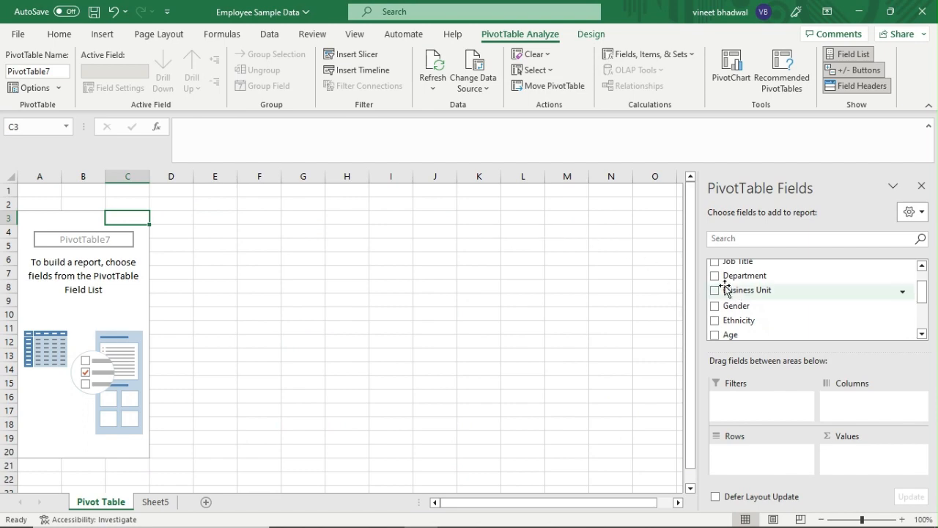
{"action": "scroll", "coordinate": [747, 308], "scroll_direction": "down", "scroll_amount": 3}
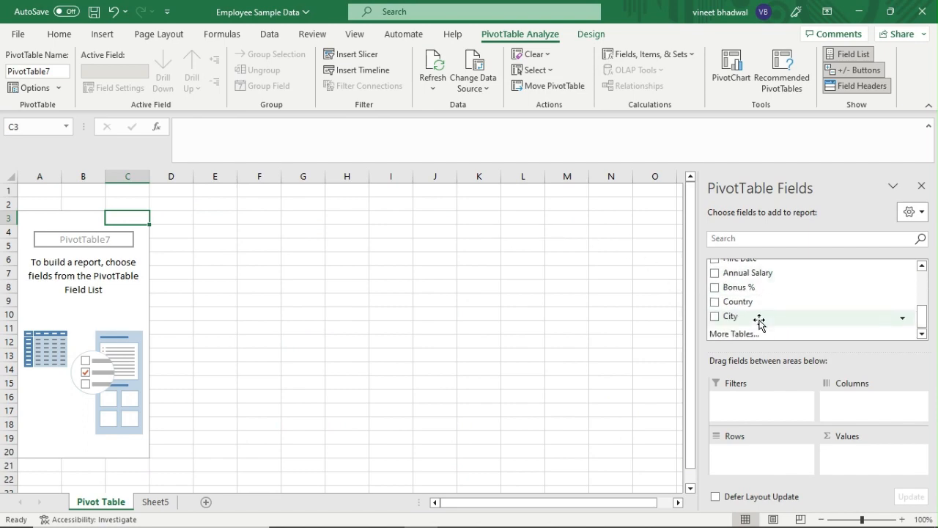
{"action": "left_click", "coordinate": [155, 501]}
{"action": "scroll", "coordinate": [592, 277], "scroll_direction": "up", "scroll_amount": 2}
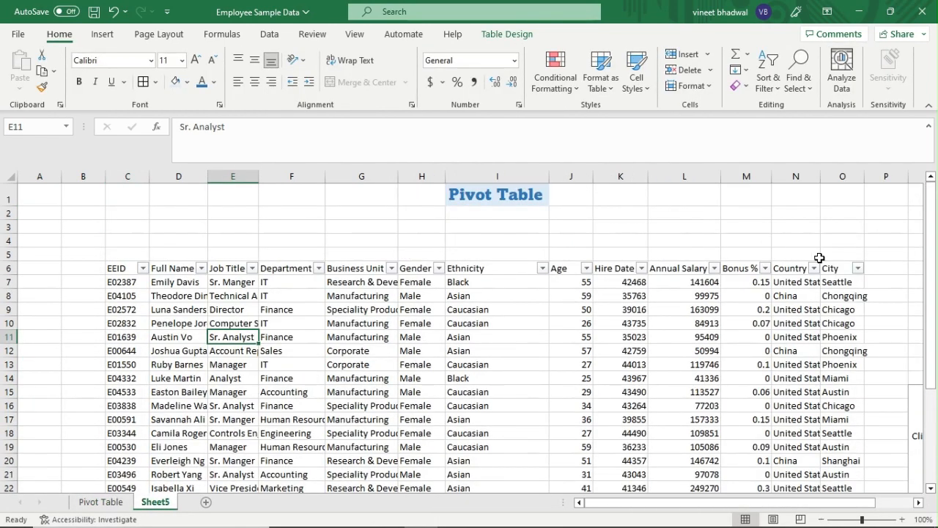
{"action": "left_click", "coordinate": [839, 265]}
{"action": "scroll", "coordinate": [308, 329], "scroll_direction": "down", "scroll_amount": 2}
{"action": "left_click", "coordinate": [102, 501]}
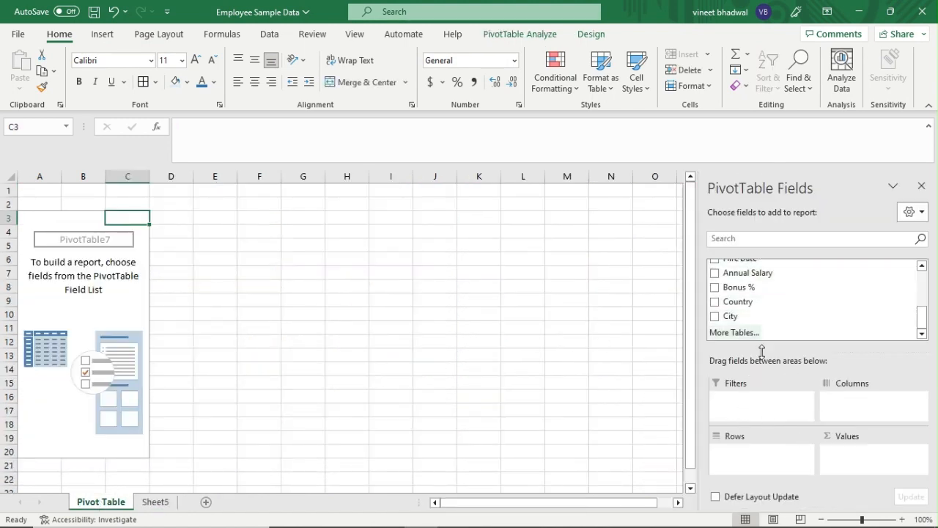
{"action": "scroll", "coordinate": [747, 294], "scroll_direction": "up", "scroll_amount": 5}
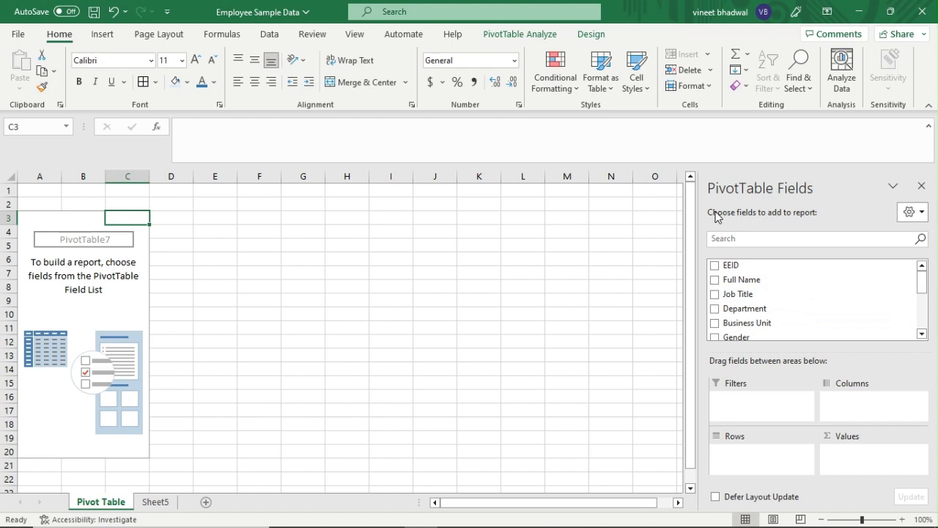
- Try the side-by-side, fields-only, 2 by 2 and 1 by 4 areas-only layouts of the PivotTable field list and return to the stacked layout
{"action": "left_click", "coordinate": [921, 216]}
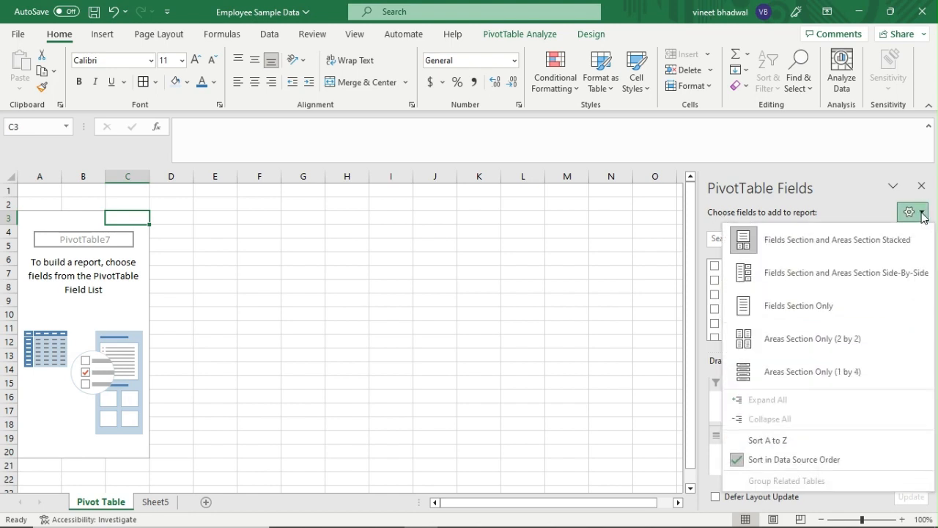
{"action": "left_click", "coordinate": [755, 277]}
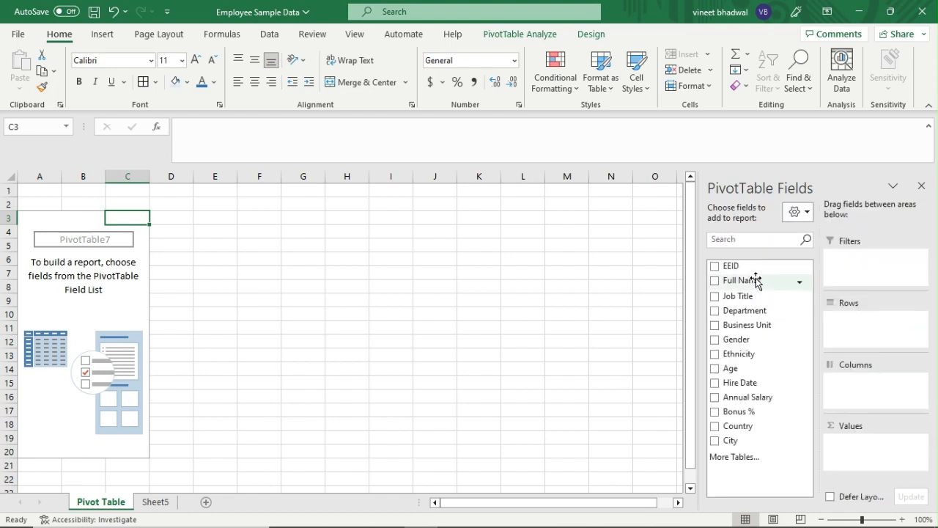
{"action": "left_click", "coordinate": [893, 185]}
{"action": "left_click", "coordinate": [805, 214]}
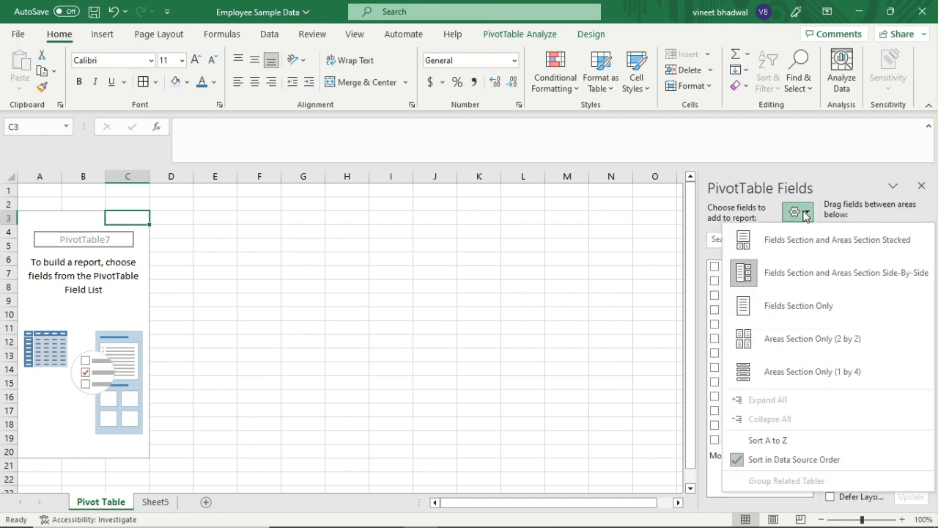
{"action": "key", "text": "Escape"}
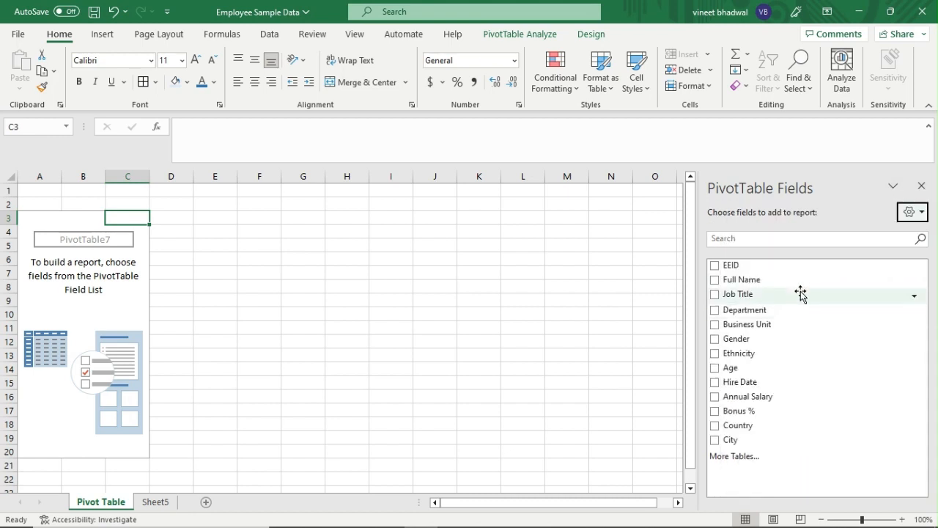
{"action": "left_click", "coordinate": [922, 212]}
{"action": "left_click", "coordinate": [769, 330]}
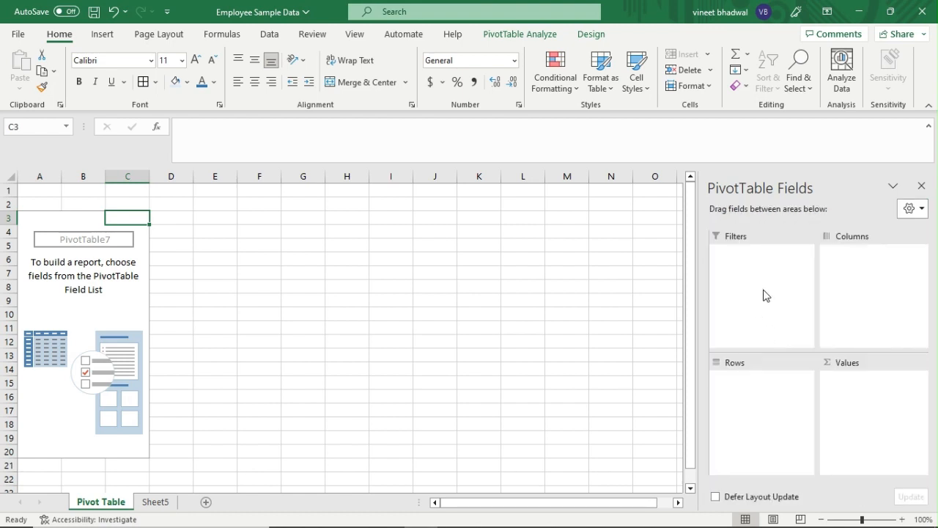
{"action": "left_click", "coordinate": [922, 211]}
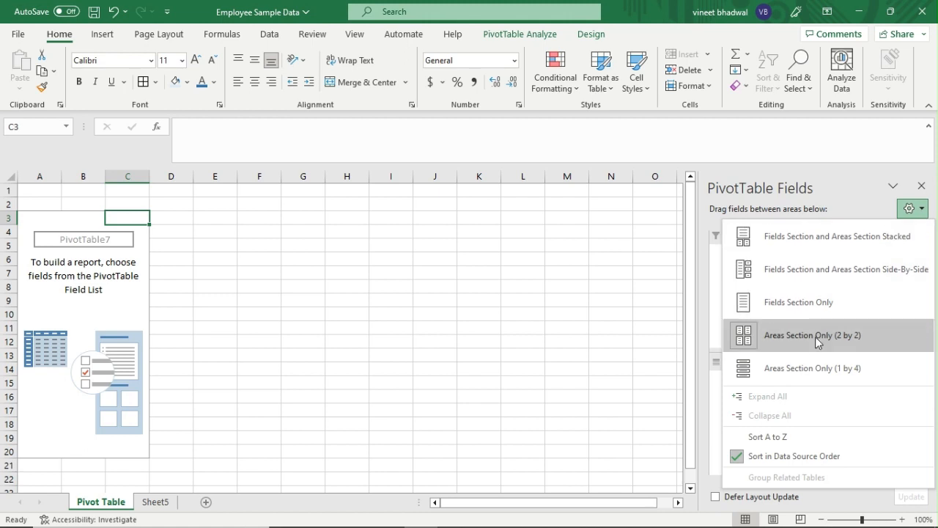
{"action": "left_click", "coordinate": [792, 369]}
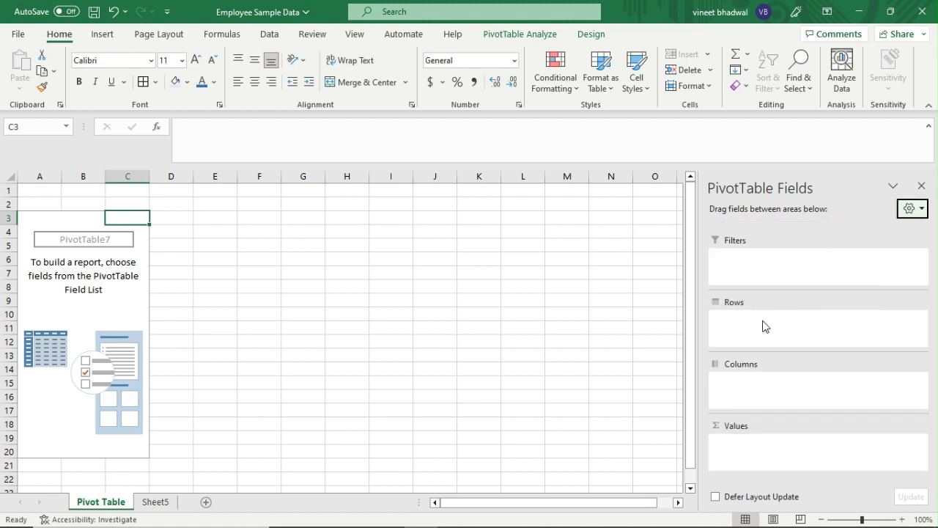
{"action": "left_click", "coordinate": [925, 210]}
{"action": "left_click", "coordinate": [785, 243]}
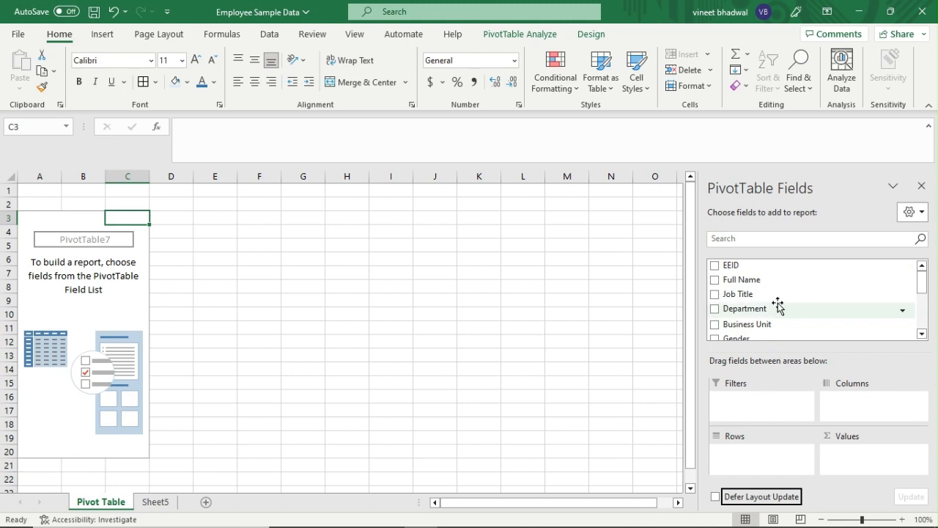
- Add the Job Title field to the PivotTable rows, with Business Unit nested beneath it
{"action": "left_click", "coordinate": [743, 297]}
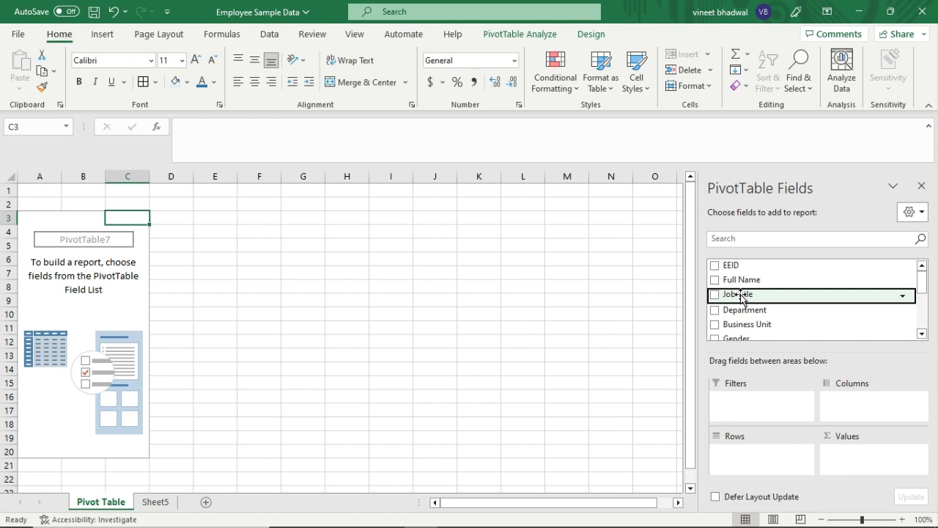
{"action": "left_click_drag", "start_coordinate": [742, 296], "coordinate": [755, 453]}
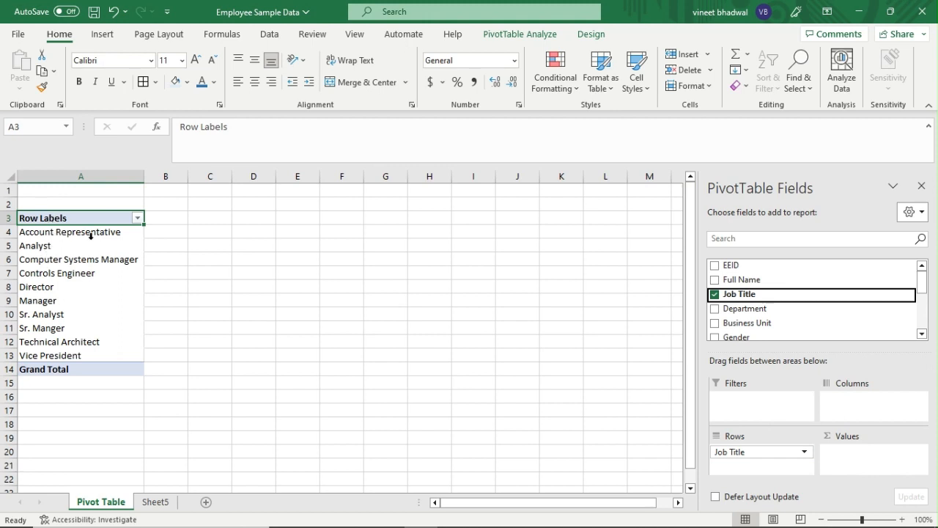
{"action": "scroll", "coordinate": [827, 310], "scroll_direction": "down", "scroll_amount": 1}
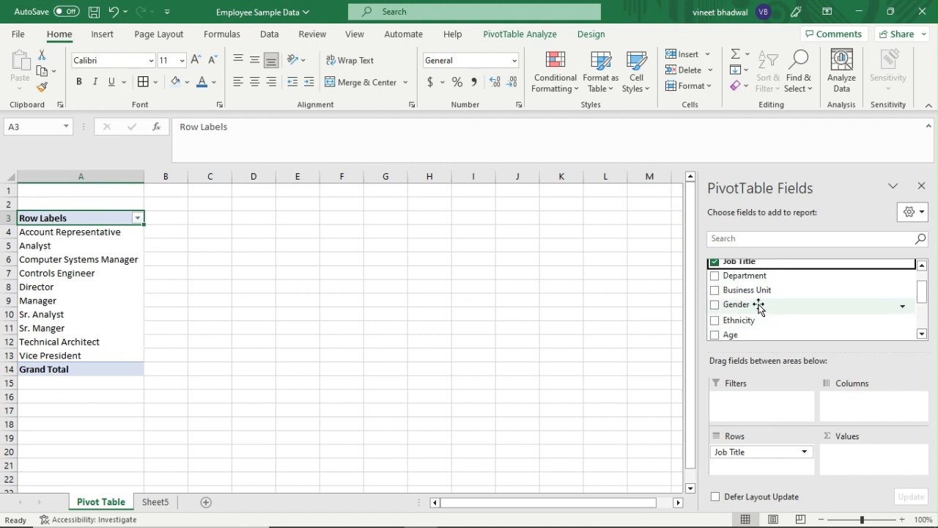
{"action": "scroll", "coordinate": [735, 309], "scroll_direction": "down", "scroll_amount": 1}
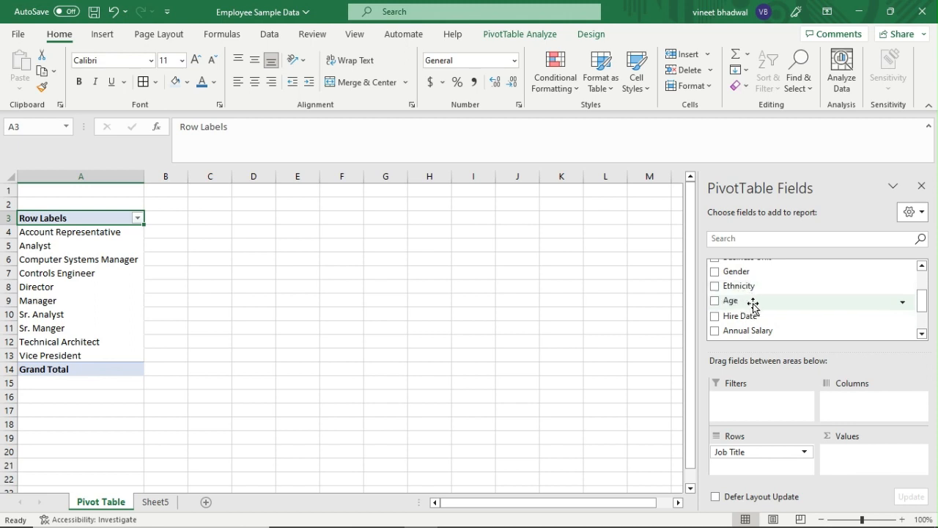
{"action": "scroll", "coordinate": [757, 304], "scroll_direction": "up", "scroll_amount": 1}
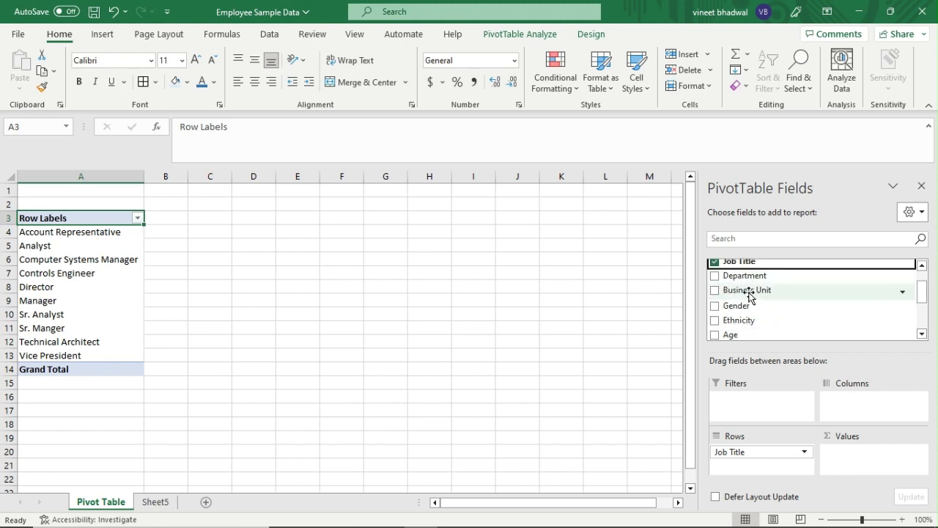
{"action": "left_click_drag", "start_coordinate": [749, 292], "coordinate": [751, 462]}
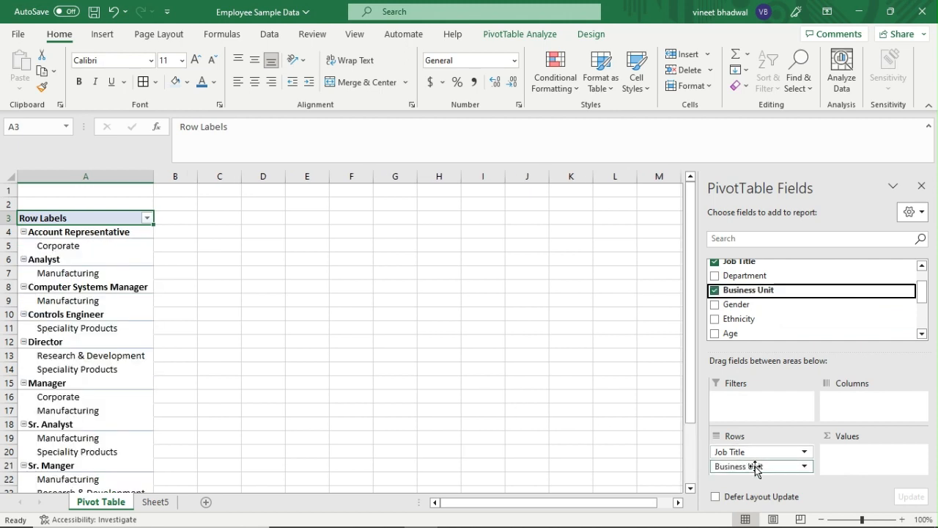
- Reorder the PivotTable row fields so that Business Unit comes before Job Title
{"action": "left_click_drag", "start_coordinate": [757, 470], "coordinate": [751, 454]}
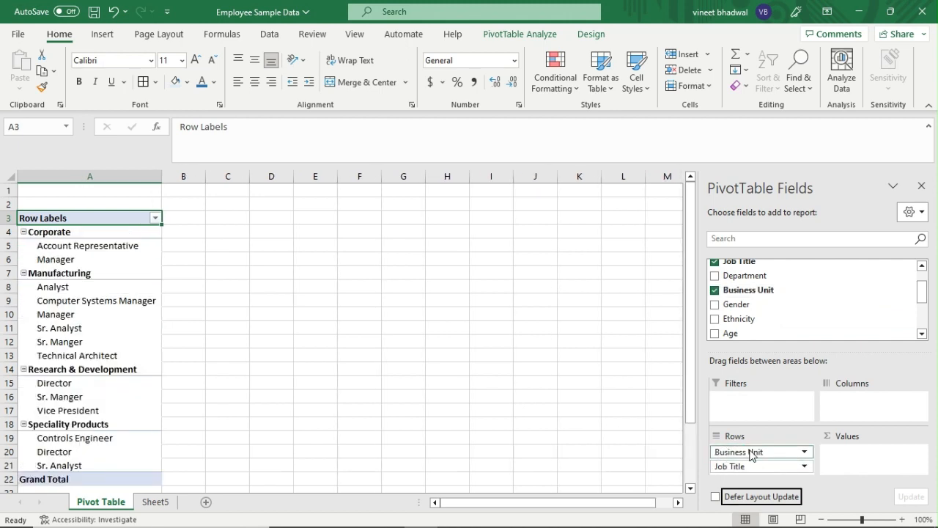
{"action": "left_click", "coordinate": [806, 454]}
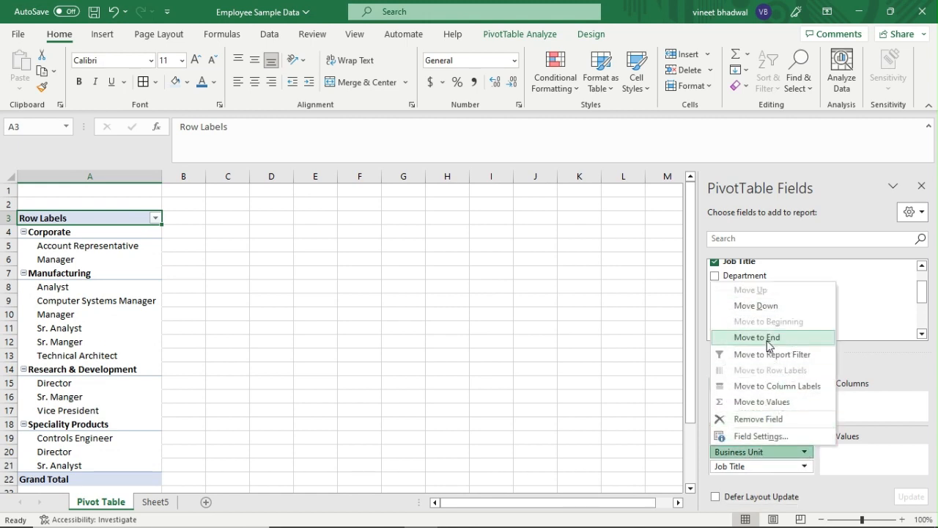
{"action": "left_click", "coordinate": [594, 415]}
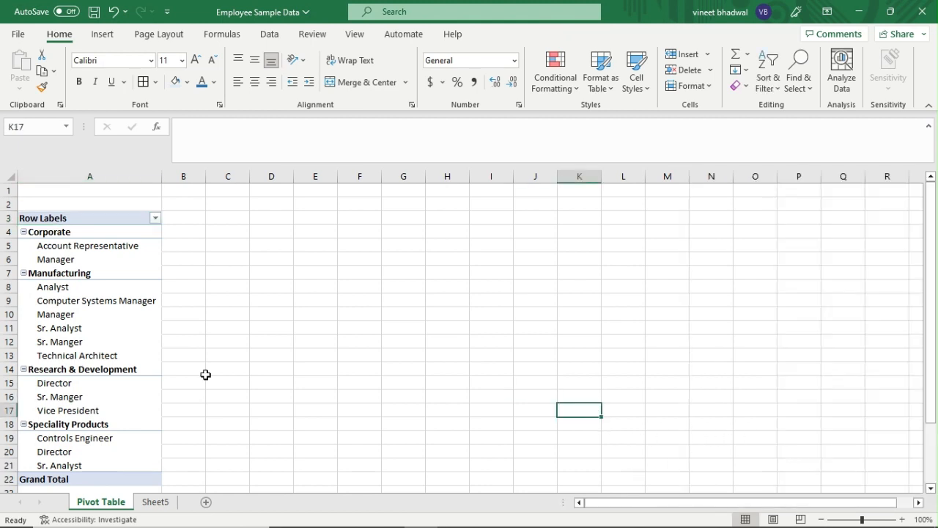
{"action": "left_click", "coordinate": [107, 313]}
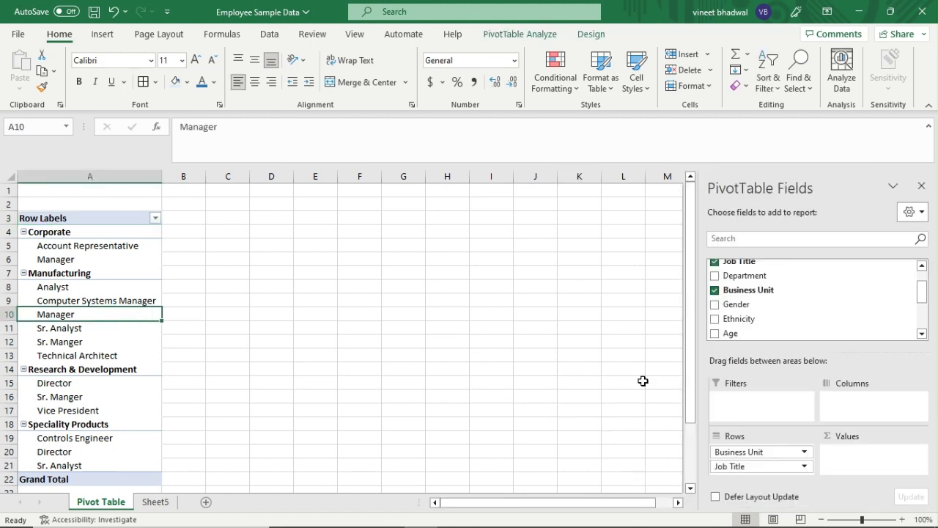
- Move Job Title above Business Unit in the PivotTable rows, and return it beneath Business Unit
{"action": "left_click", "coordinate": [806, 467]}
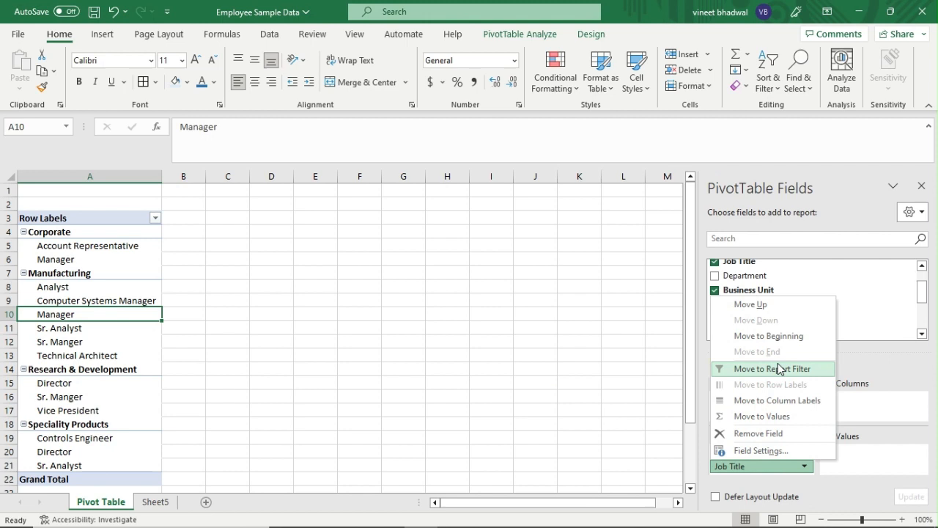
{"action": "left_click", "coordinate": [757, 304]}
{"action": "left_click", "coordinate": [805, 452]}
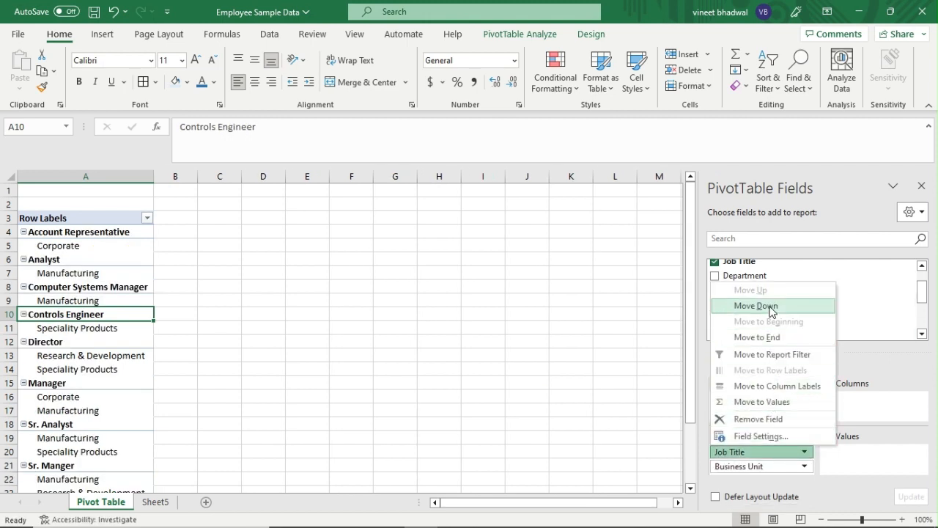
{"action": "left_click", "coordinate": [755, 304]}
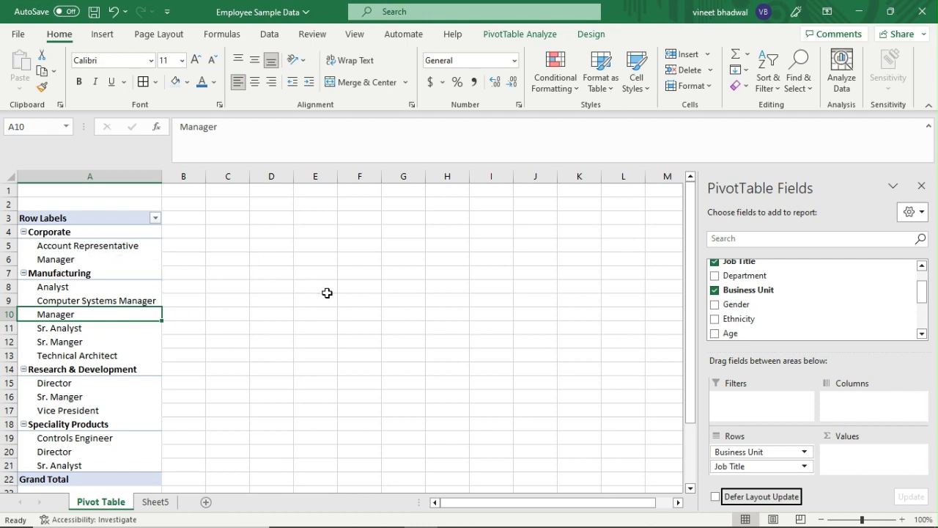
- Add the Gender field to the PivotTable columns and a count of the EEID field to its values
{"action": "scroll", "coordinate": [748, 316], "scroll_direction": "up", "scroll_amount": 1}
{"action": "scroll", "coordinate": [755, 310], "scroll_direction": "down", "scroll_amount": 1}
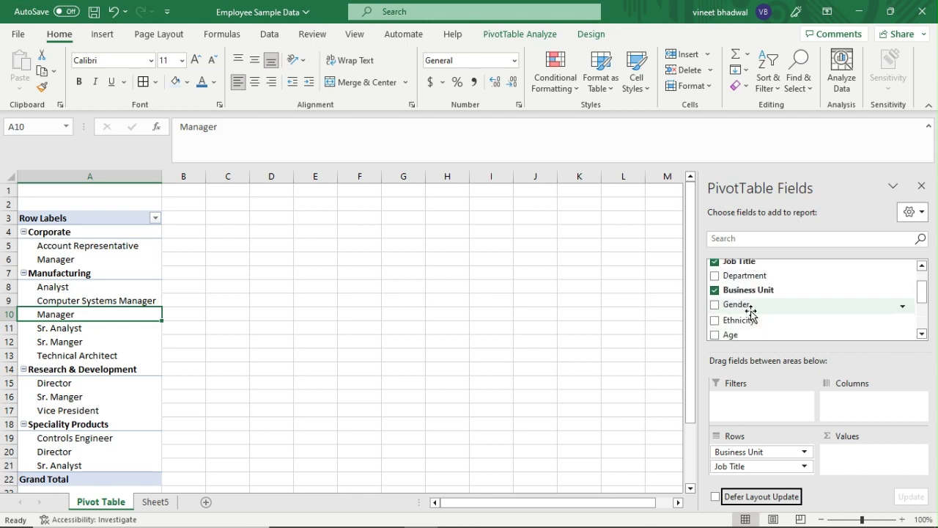
{"action": "left_click_drag", "start_coordinate": [739, 305], "coordinate": [862, 412]}
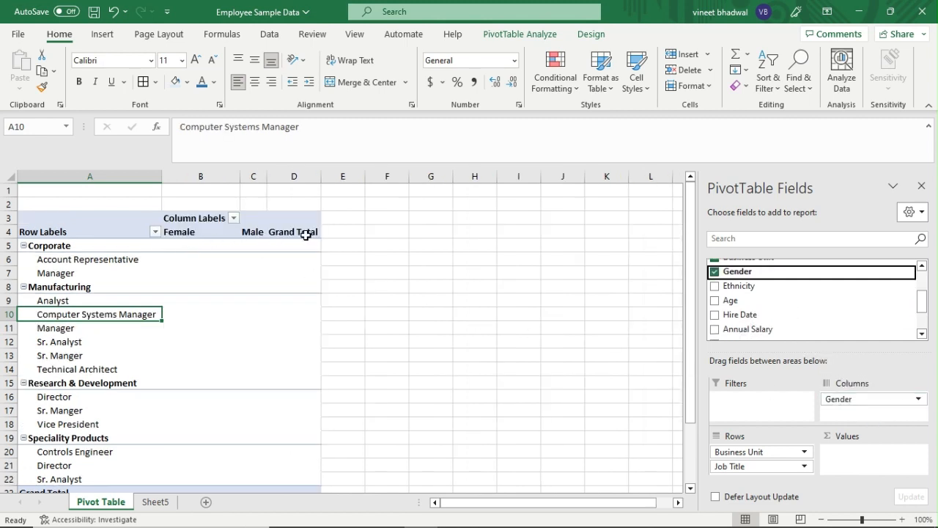
{"action": "scroll", "coordinate": [771, 306], "scroll_direction": "up", "scroll_amount": 3}
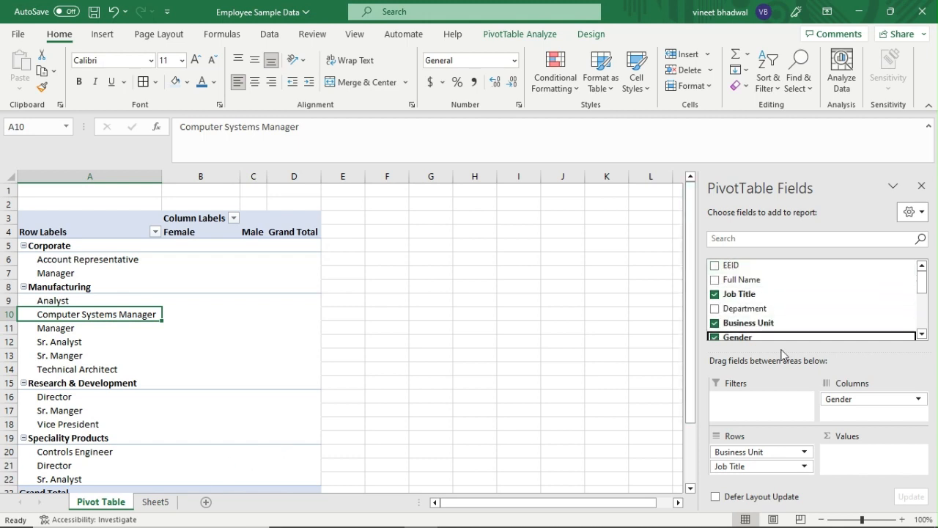
{"action": "left_click_drag", "start_coordinate": [737, 266], "coordinate": [869, 469]}
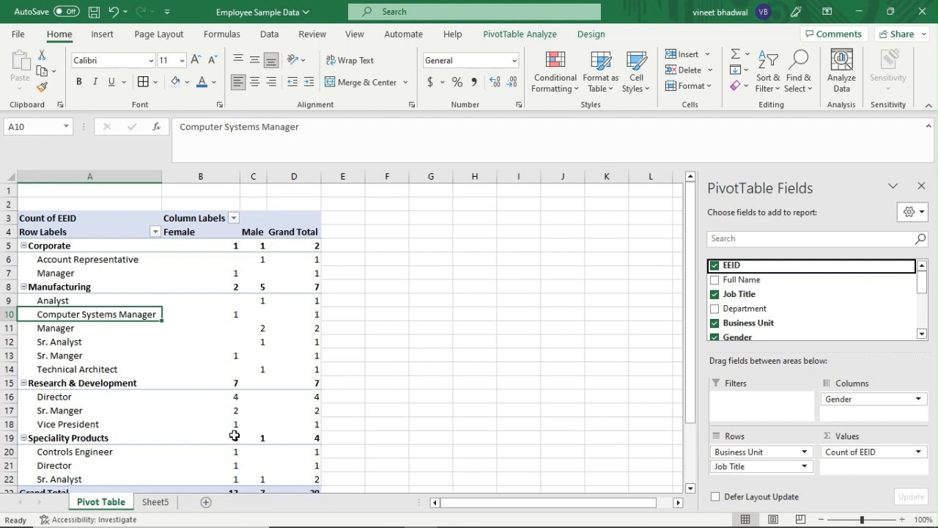
- Compare the EEID entries on Sheet5 with the PivotTable's Female and Male counts for the Corporate business unit and its job titles
{"action": "left_click", "coordinate": [155, 502]}
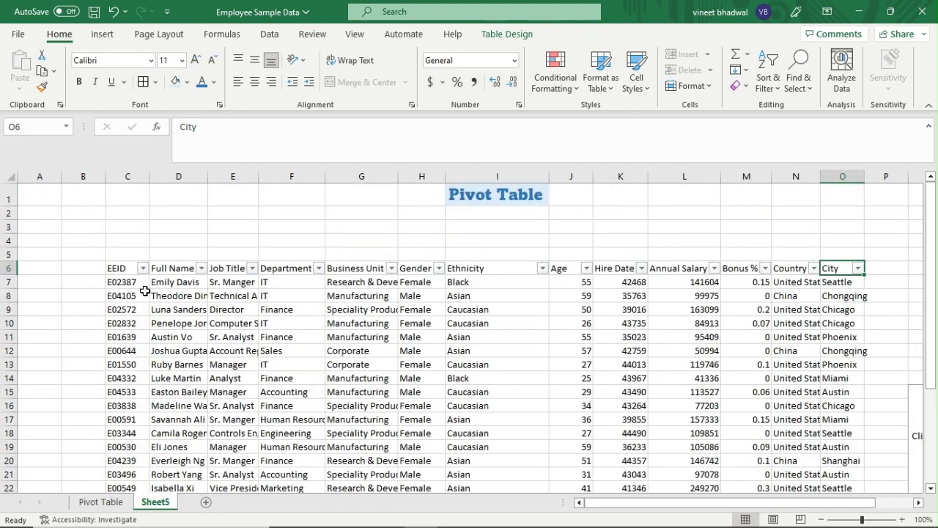
{"action": "left_click_drag", "start_coordinate": [120, 282], "coordinate": [121, 351]}
{"action": "left_click", "coordinate": [100, 502]}
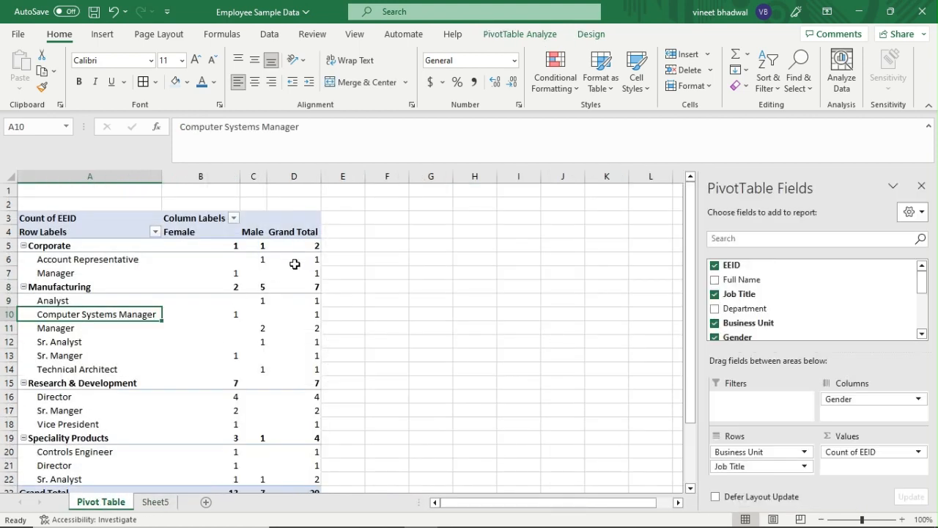
{"action": "left_click", "coordinate": [228, 247]}
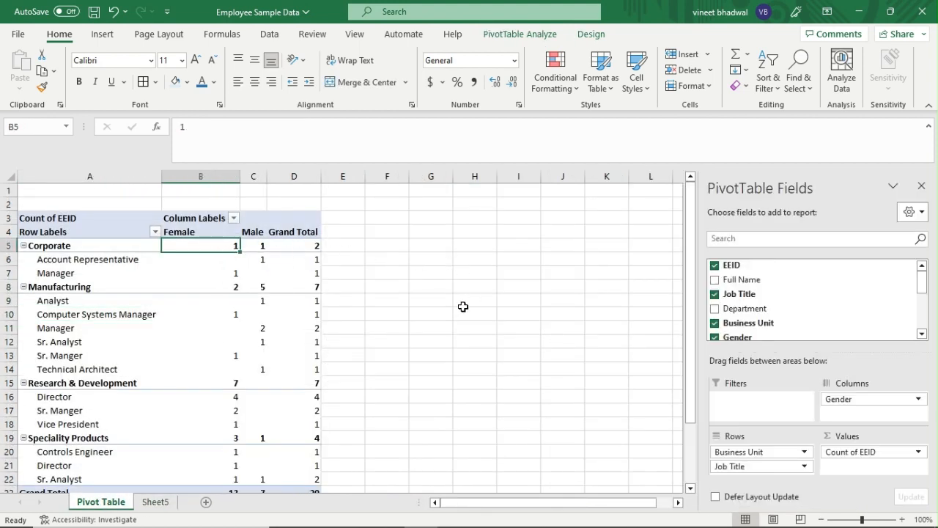
{"action": "left_click", "coordinate": [426, 260]}
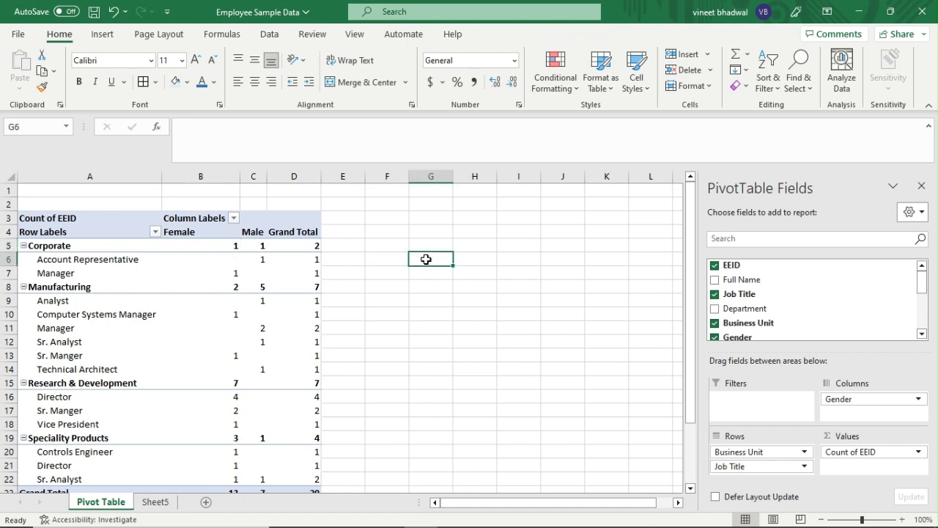
{"action": "left_click", "coordinate": [235, 270]}
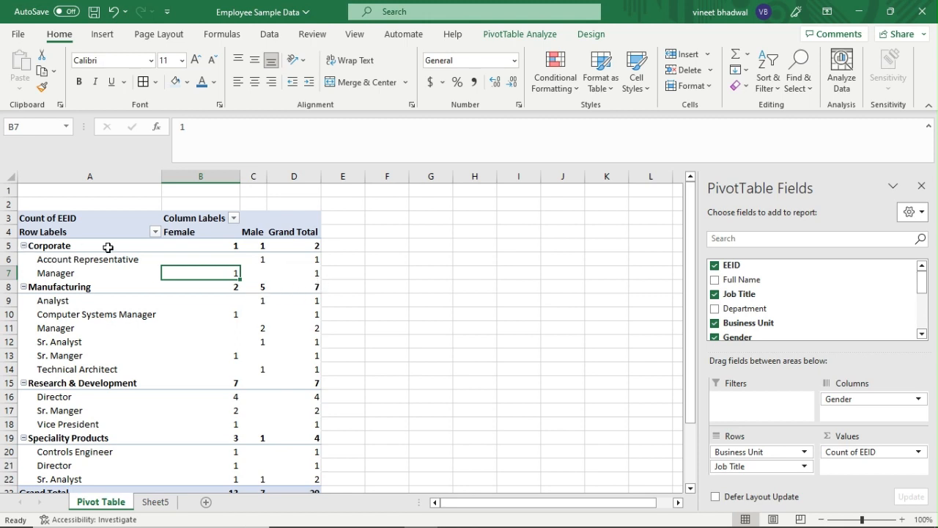
{"action": "left_click", "coordinate": [217, 248]}
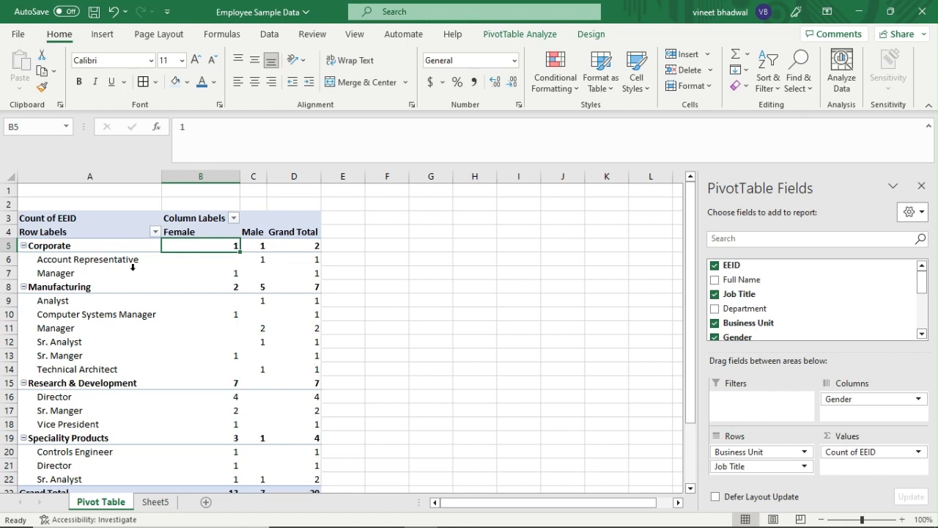
{"action": "left_click", "coordinate": [217, 271]}
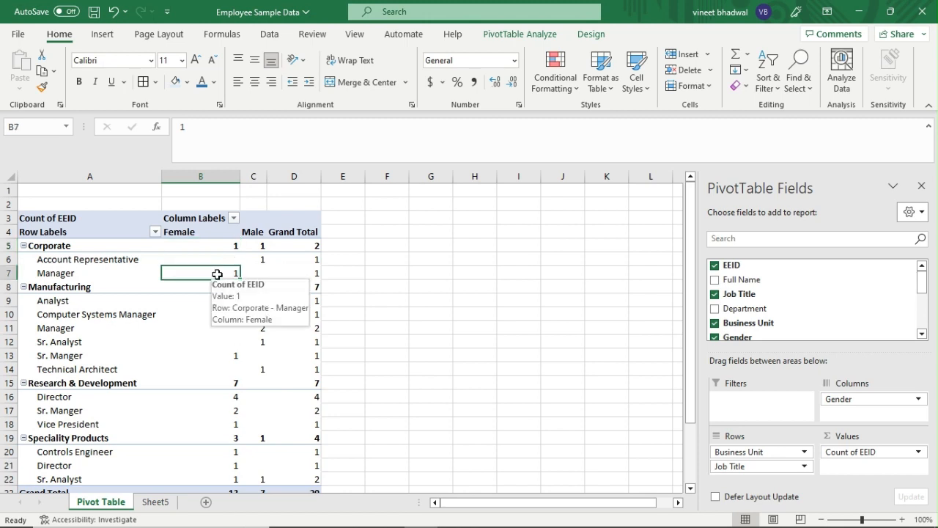
{"action": "left_click", "coordinate": [269, 259]}
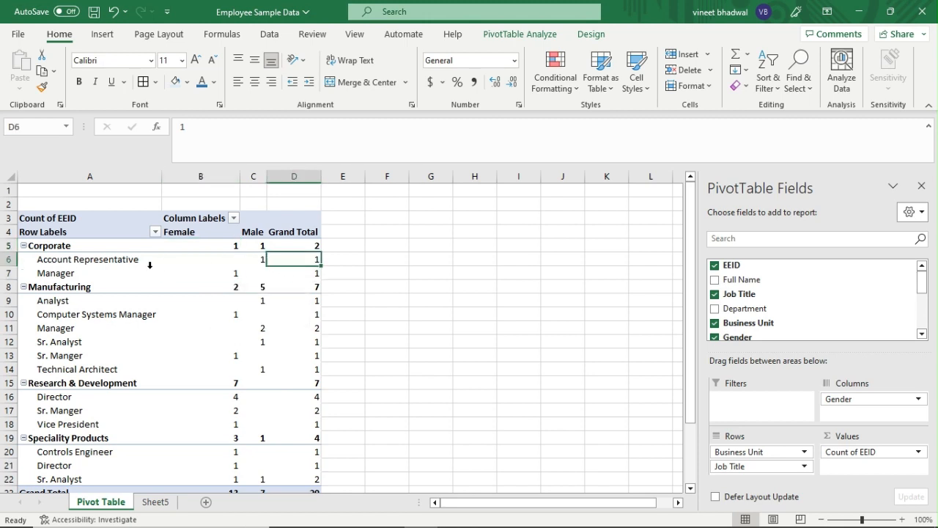
{"action": "left_click", "coordinate": [155, 502]}
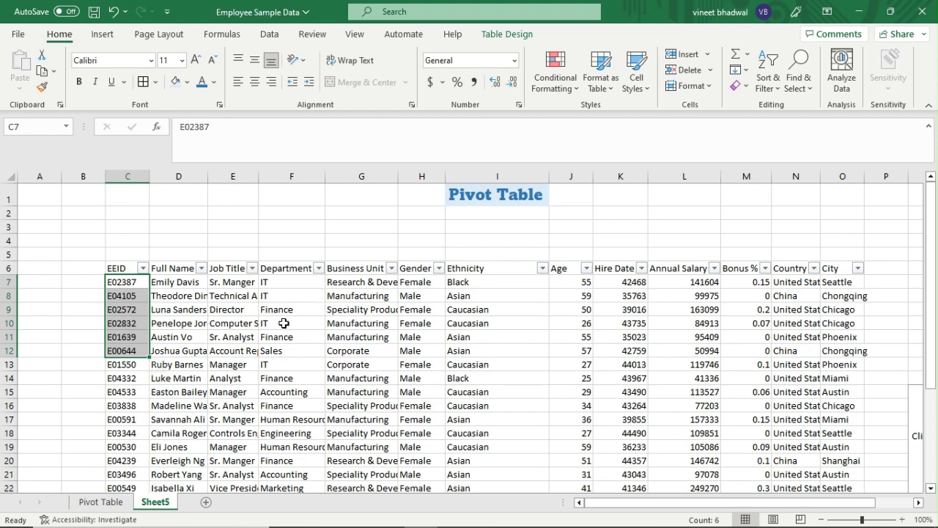
{"action": "left_click", "coordinate": [100, 501]}
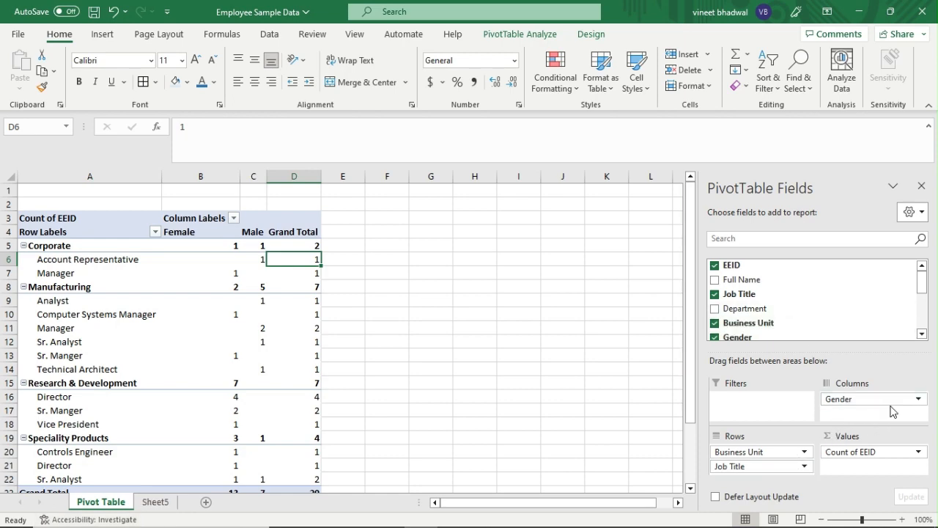
- Filter the employee table on Sheet5 to show only the Corporate business unit
{"action": "left_click", "coordinate": [155, 501]}
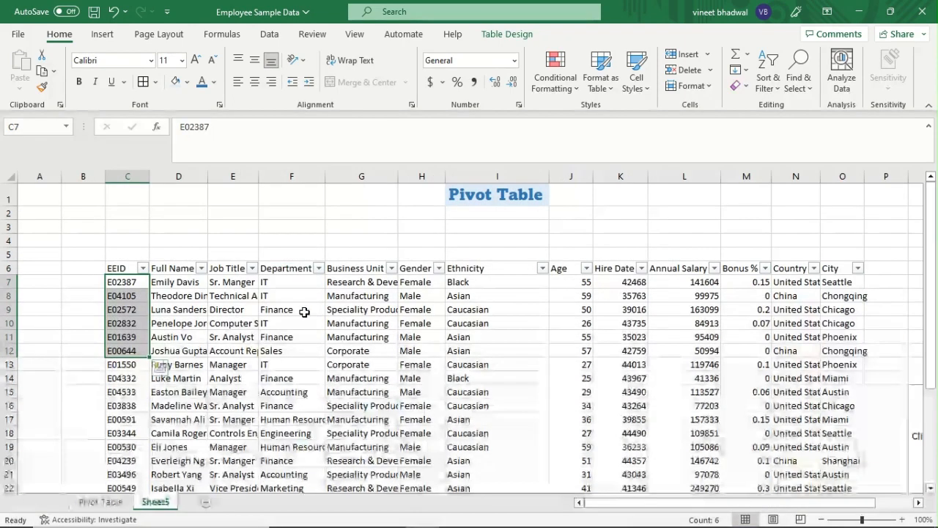
{"action": "left_click", "coordinate": [391, 268]}
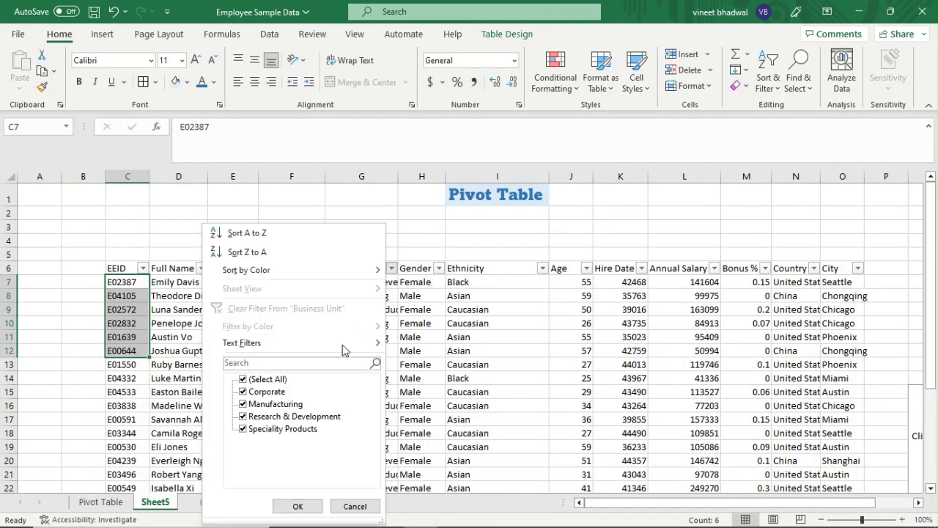
{"action": "left_click", "coordinate": [285, 379]}
{"action": "left_click", "coordinate": [253, 391]}
{"action": "left_click", "coordinate": [298, 506]}
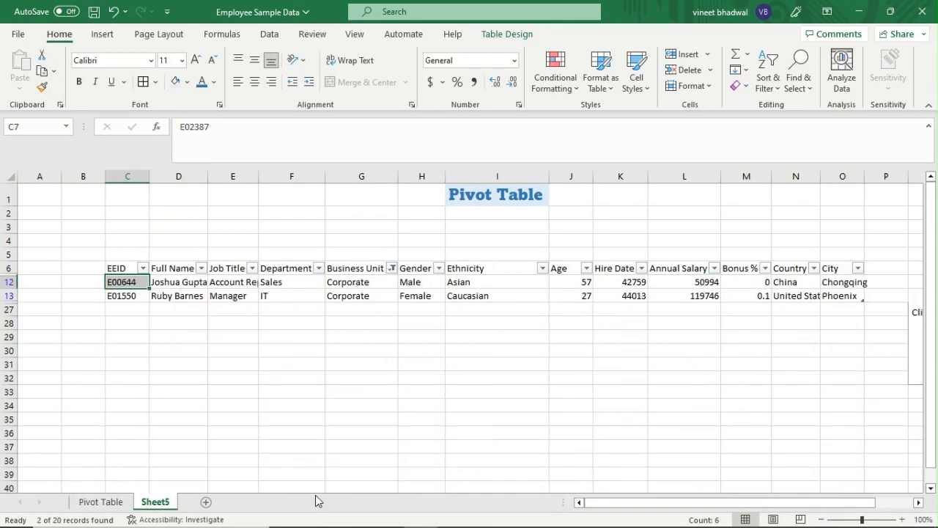
- Filter the employee table's Gender column to Female and check the business unit and job title of the matching employee
{"action": "left_click", "coordinate": [438, 268]}
{"action": "left_click", "coordinate": [303, 404]}
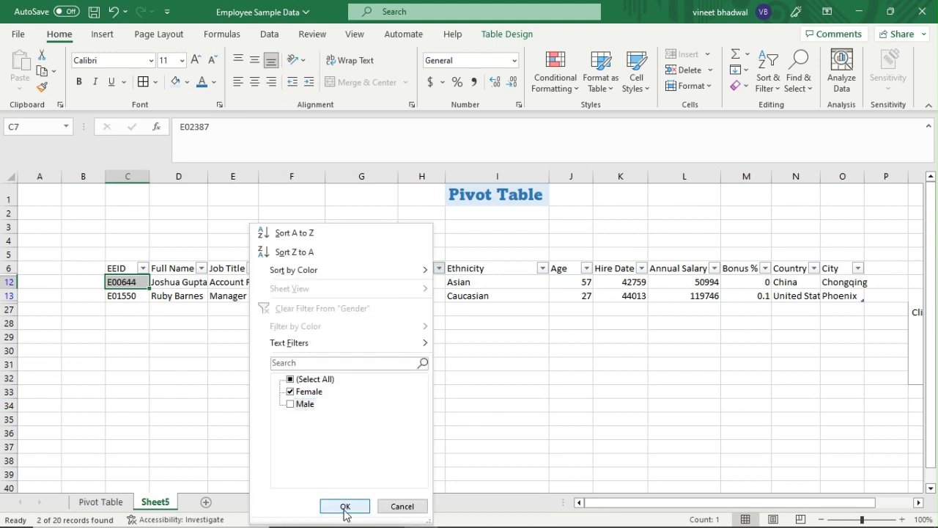
{"action": "left_click", "coordinate": [345, 506]}
{"action": "left_click", "coordinate": [545, 310]}
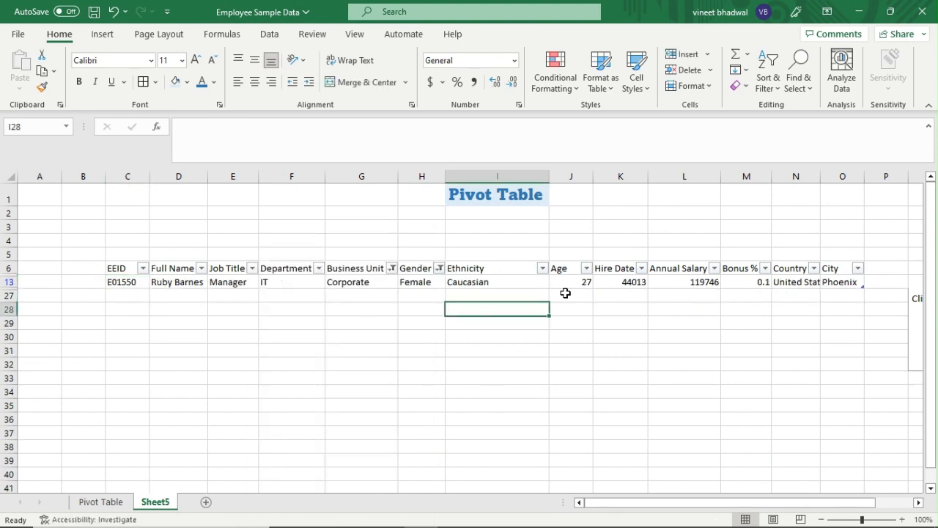
{"action": "left_click", "coordinate": [342, 284]}
{"action": "left_click", "coordinate": [225, 284]}
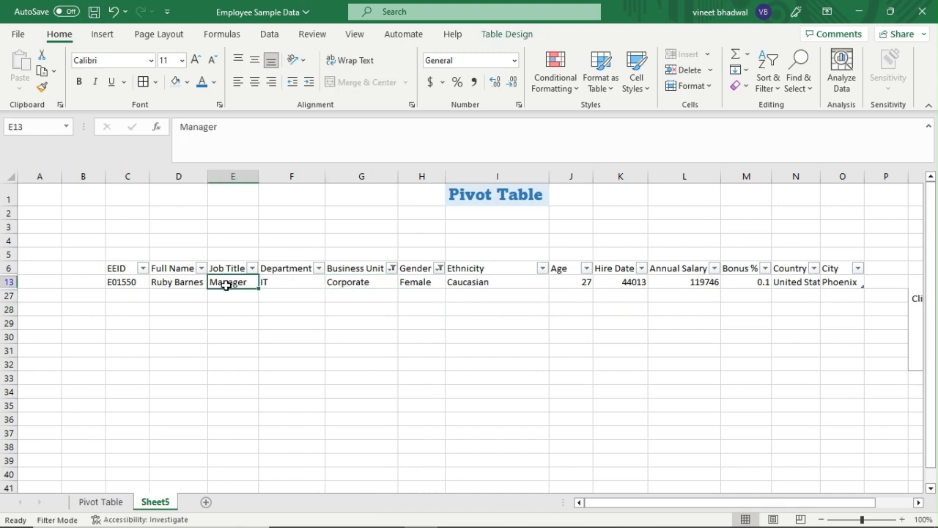
- Copy the whole PivotTable on the Pivot Table sheet, including its Grand Total row, and paste it at cell K4
{"action": "left_click", "coordinate": [110, 503]}
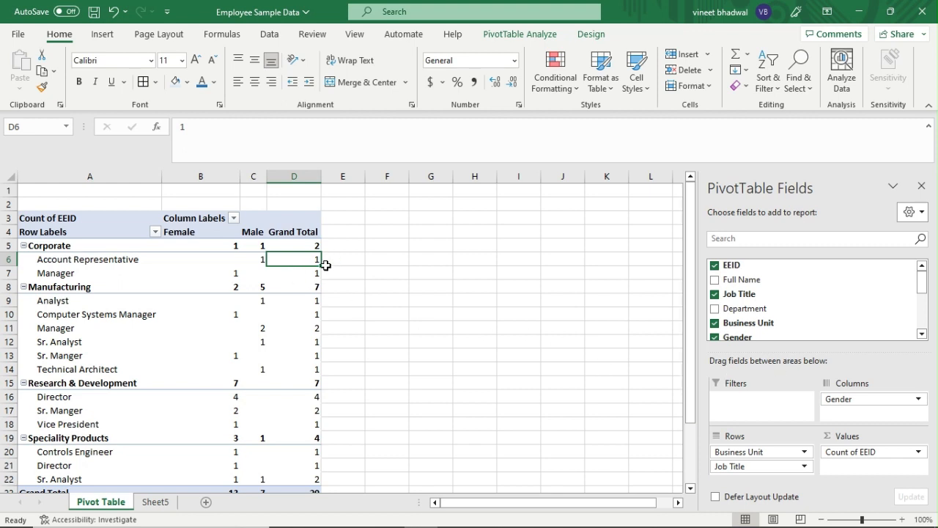
{"action": "scroll", "coordinate": [208, 326], "scroll_direction": "down", "scroll_amount": 1}
{"action": "scroll", "coordinate": [208, 326], "scroll_direction": "up", "scroll_amount": 1}
{"action": "scroll", "coordinate": [216, 346], "scroll_direction": "down", "scroll_amount": 2}
{"action": "scroll", "coordinate": [200, 340], "scroll_direction": "up", "scroll_amount": 2}
{"action": "left_click_drag", "start_coordinate": [58, 218], "coordinate": [292, 466]}
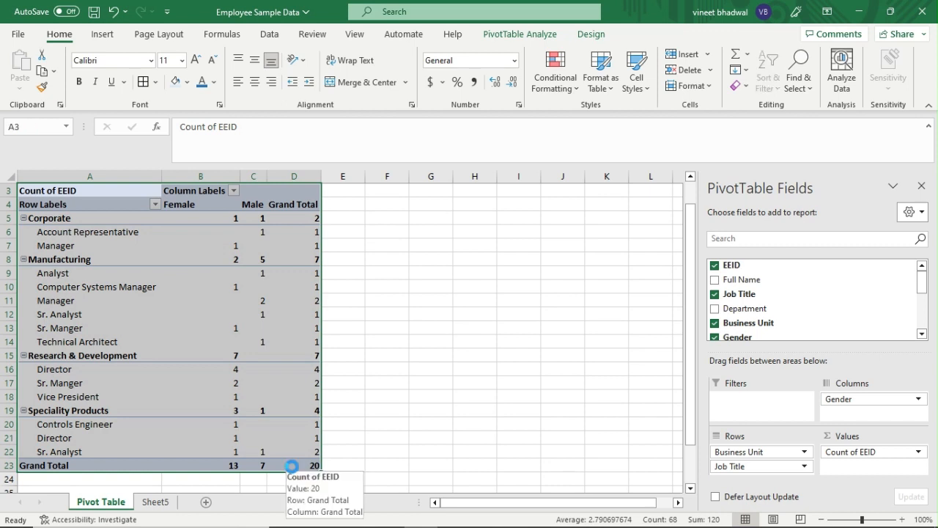
{"action": "key", "text": "ctrl+c"}
{"action": "scroll", "coordinate": [479, 311], "scroll_direction": "up", "scroll_amount": 1}
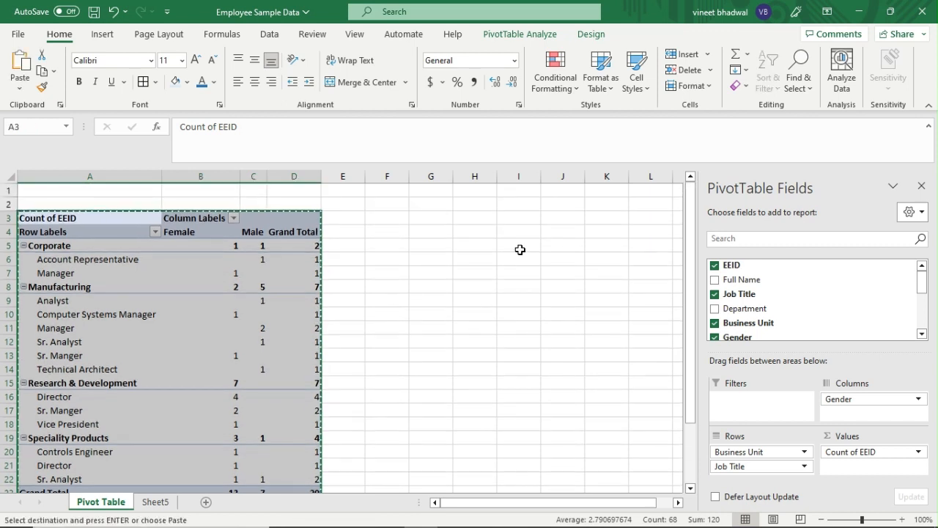
{"action": "left_click", "coordinate": [598, 230]}
{"action": "key", "text": "ctrl+v"}
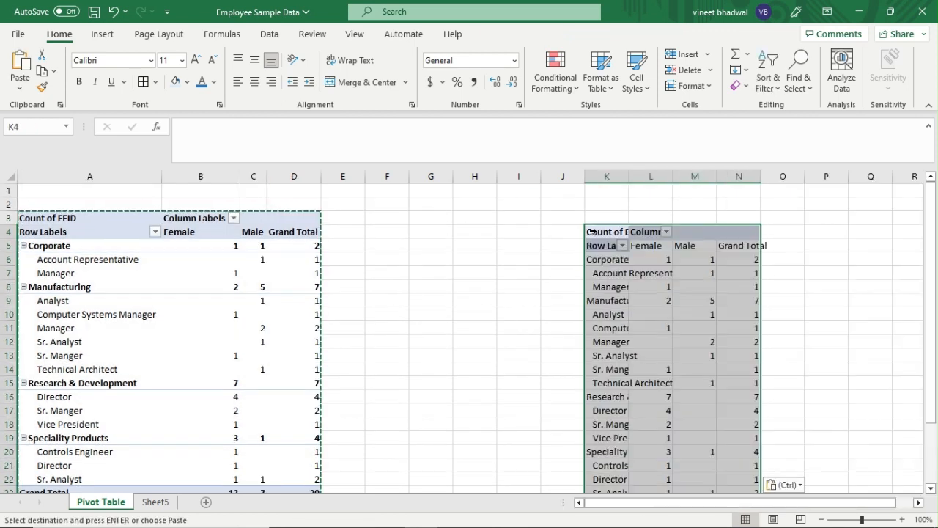
{"action": "left_click", "coordinate": [596, 273]}
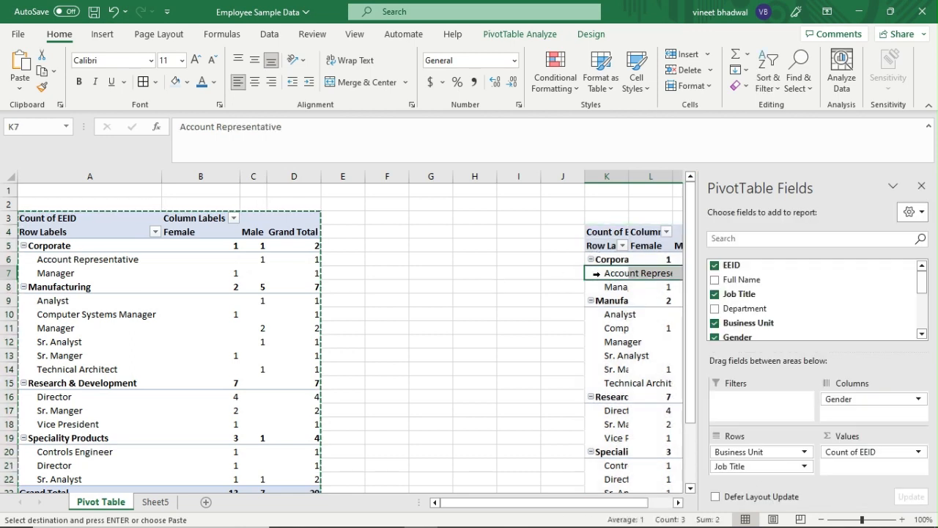
{"action": "left_click", "coordinate": [480, 234]}
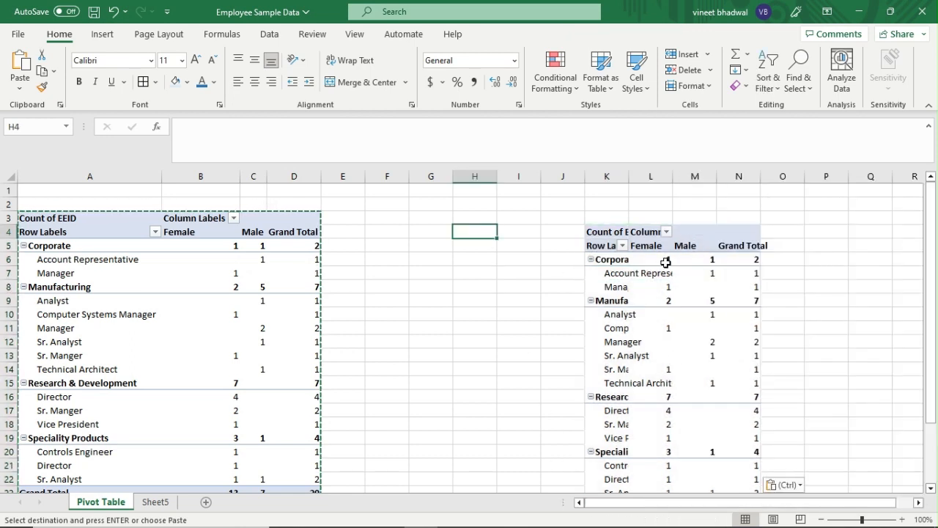
- Replace Business Unit with Department as the outer row field of the copied PivotTable, keeping Job Title nested beneath it
{"action": "left_click", "coordinate": [665, 262]}
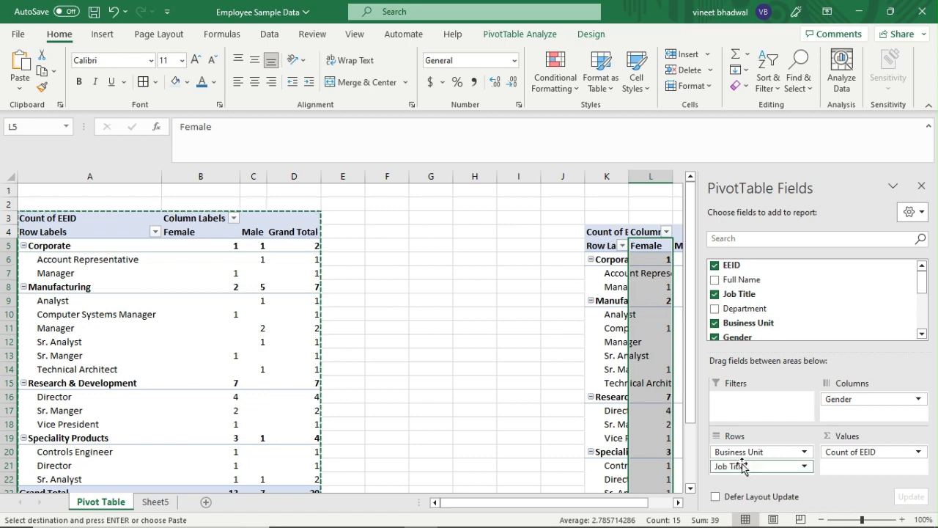
{"action": "left_click", "coordinate": [804, 452]}
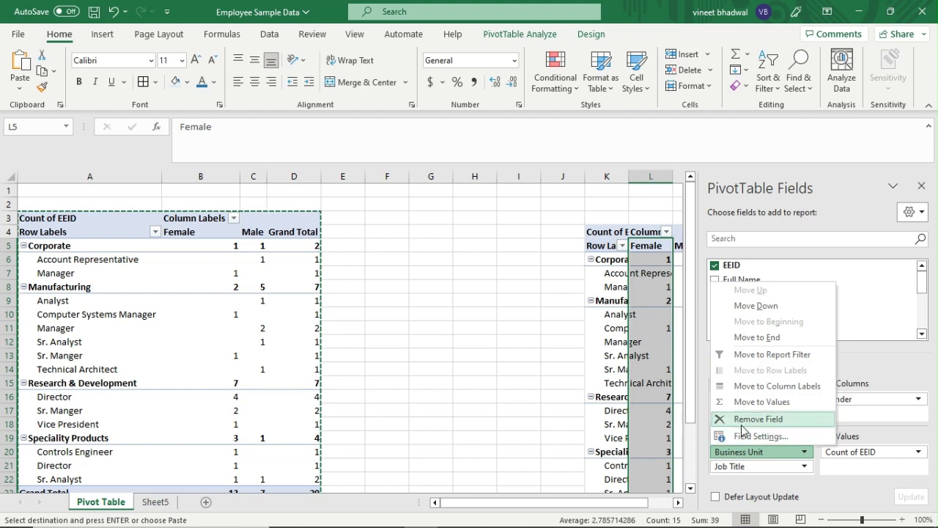
{"action": "left_click", "coordinate": [806, 458]}
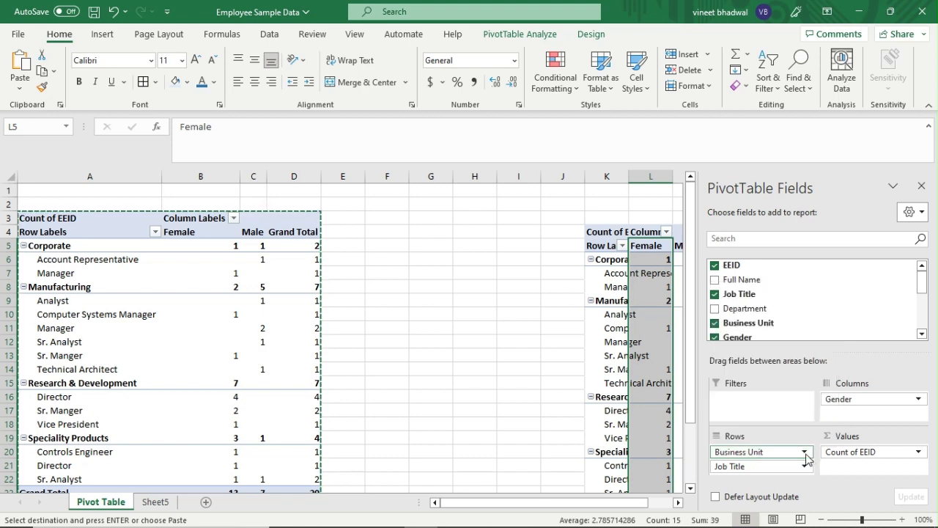
{"action": "left_click", "coordinate": [806, 455]}
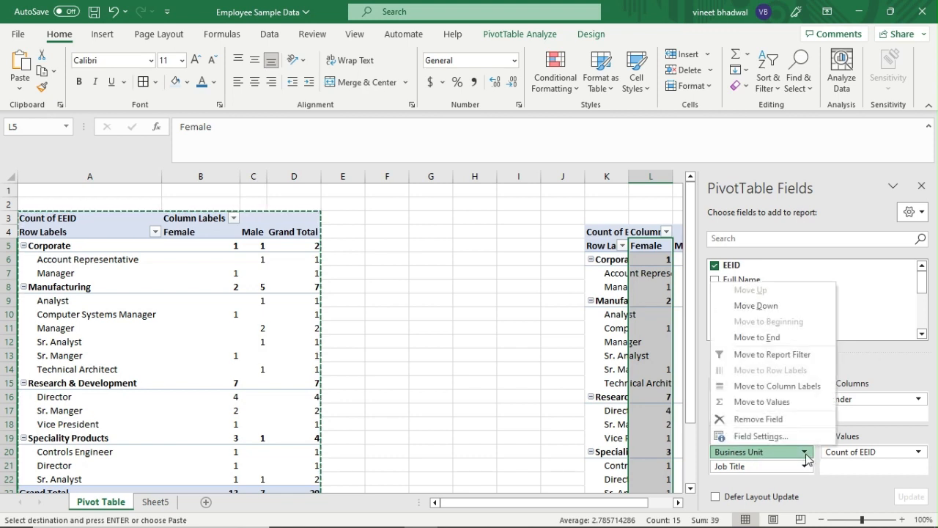
{"action": "left_click", "coordinate": [747, 421]}
{"action": "left_click_drag", "start_coordinate": [727, 315], "coordinate": [751, 453]}
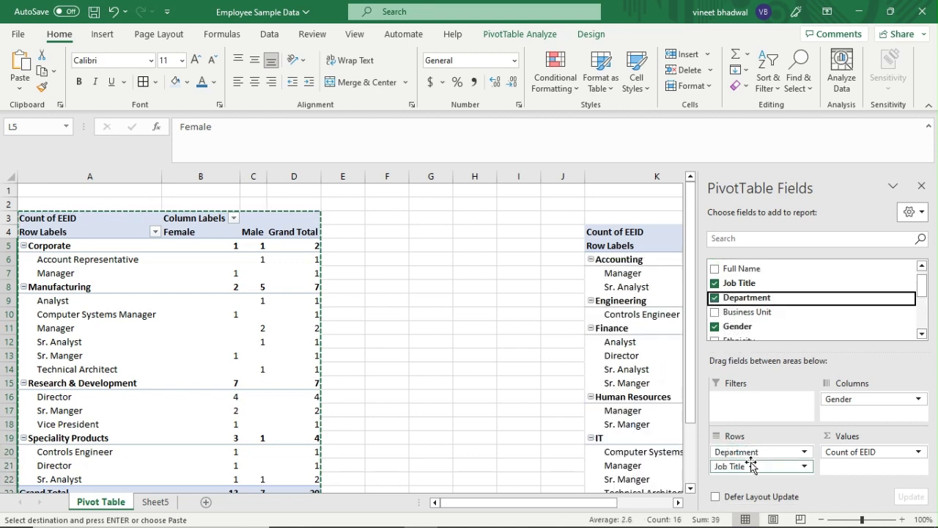
{"action": "left_click", "coordinate": [516, 219]}
{"action": "left_click_drag", "start_coordinate": [624, 509], "coordinate": [666, 510]}
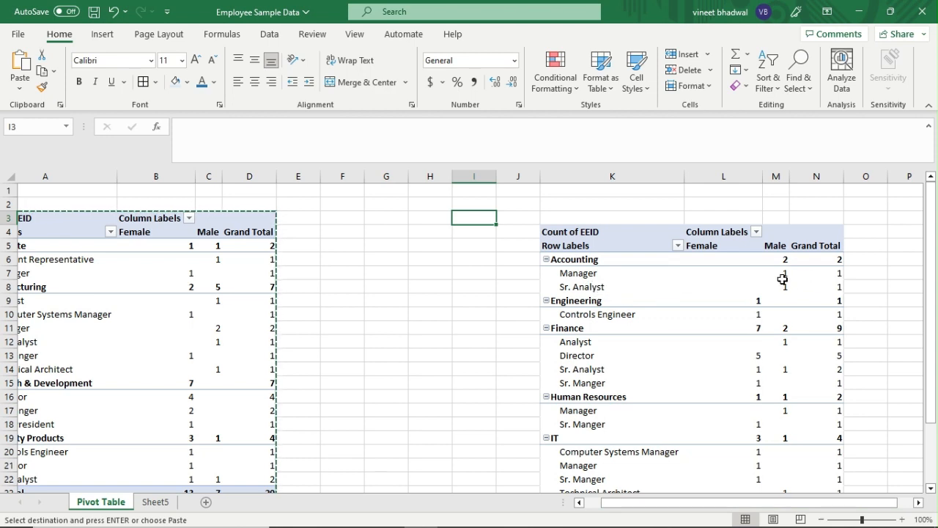
- Add Country beneath Gender as a second column field in the Department PivotTable
{"action": "left_click", "coordinate": [395, 327]}
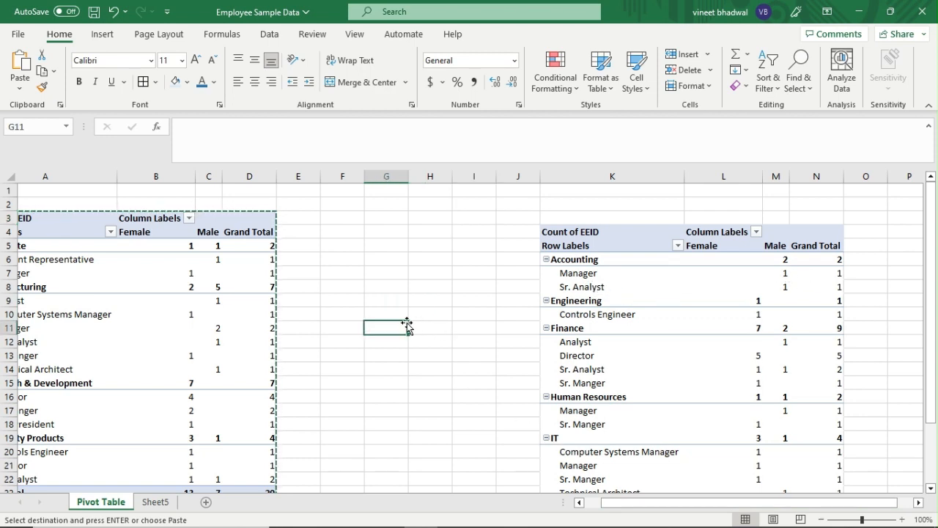
{"action": "left_click", "coordinate": [636, 286]}
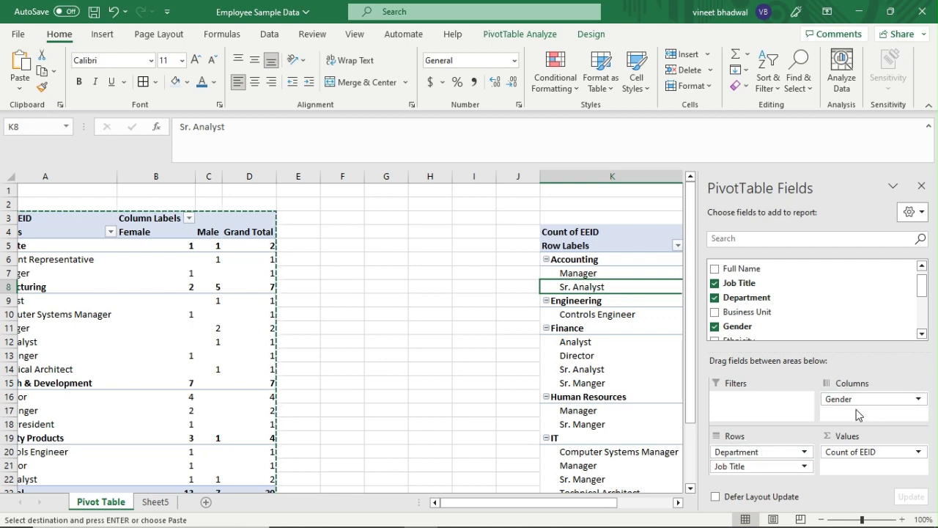
{"action": "scroll", "coordinate": [767, 314], "scroll_direction": "up", "scroll_amount": 1}
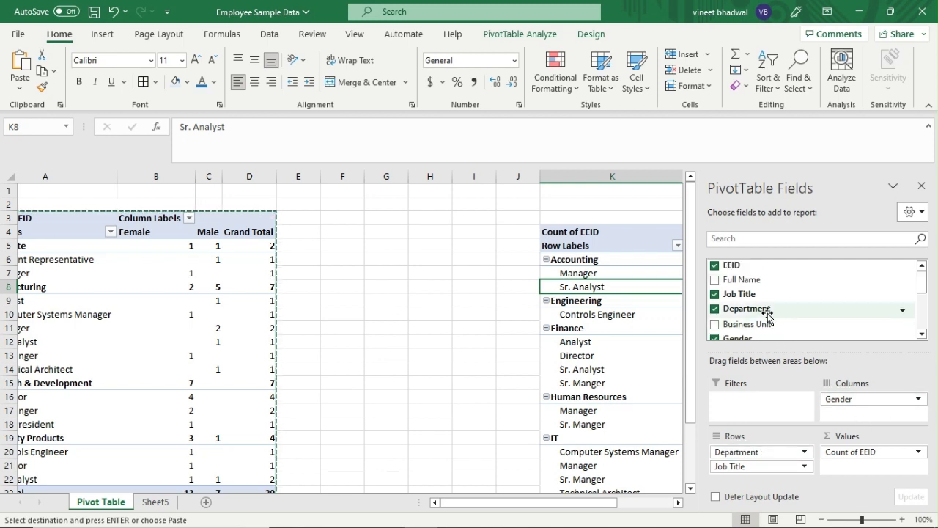
{"action": "scroll", "coordinate": [767, 314], "scroll_direction": "down", "scroll_amount": 2}
{"action": "scroll", "coordinate": [760, 324], "scroll_direction": "down", "scroll_amount": 2}
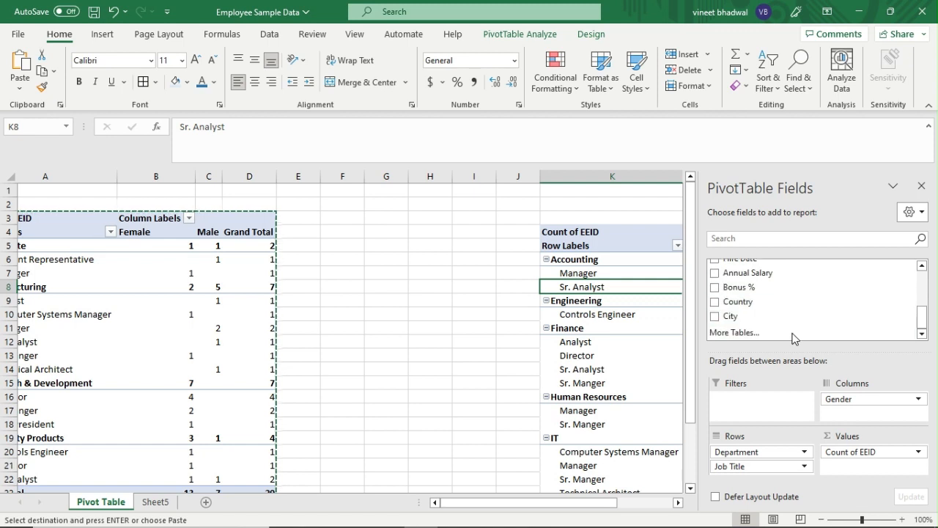
{"action": "left_click_drag", "start_coordinate": [743, 301], "coordinate": [847, 416]}
{"action": "left_click", "coordinate": [430, 314]}
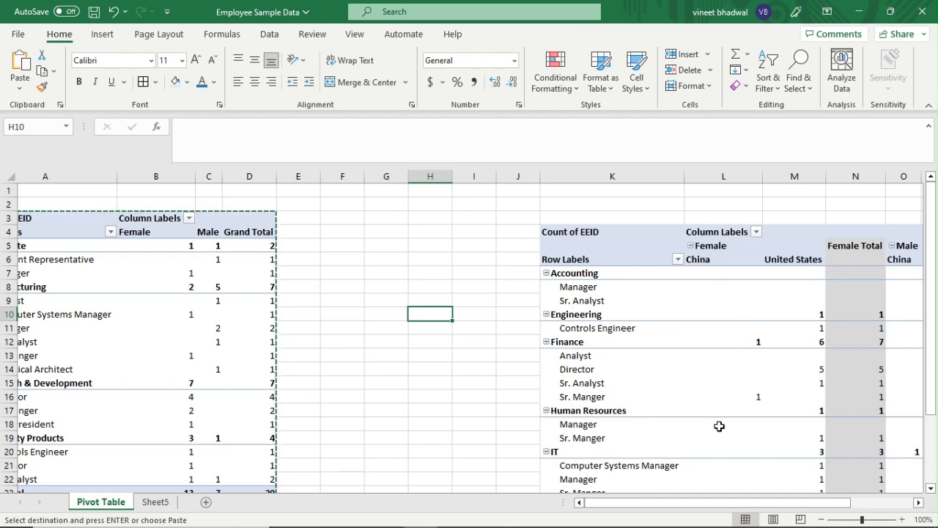
- Review the country breakdown across the Department PivotTable and remove the Country field from its columns
{"action": "left_click_drag", "start_coordinate": [586, 503], "coordinate": [777, 504]}
{"action": "scroll", "coordinate": [607, 396], "scroll_direction": "down", "scroll_amount": 3}
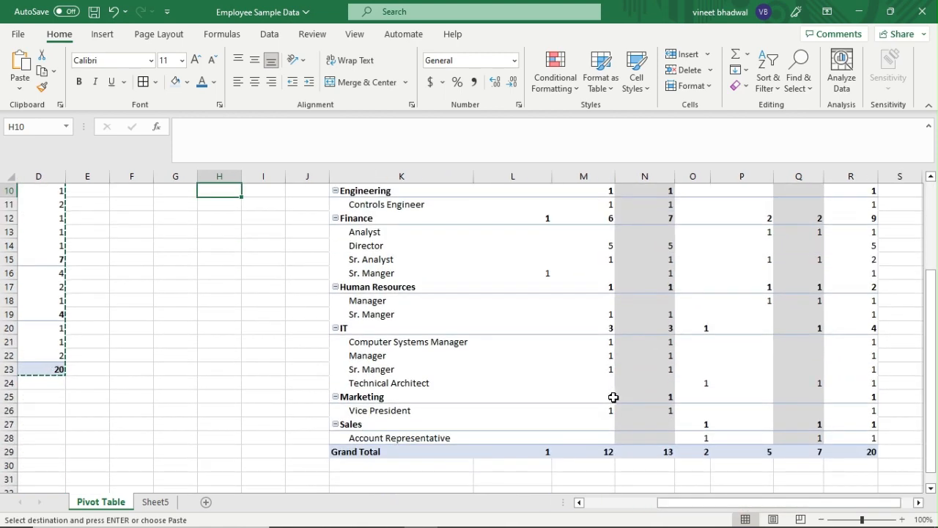
{"action": "scroll", "coordinate": [612, 399], "scroll_direction": "up", "scroll_amount": 3}
{"action": "left_click", "coordinate": [432, 298]}
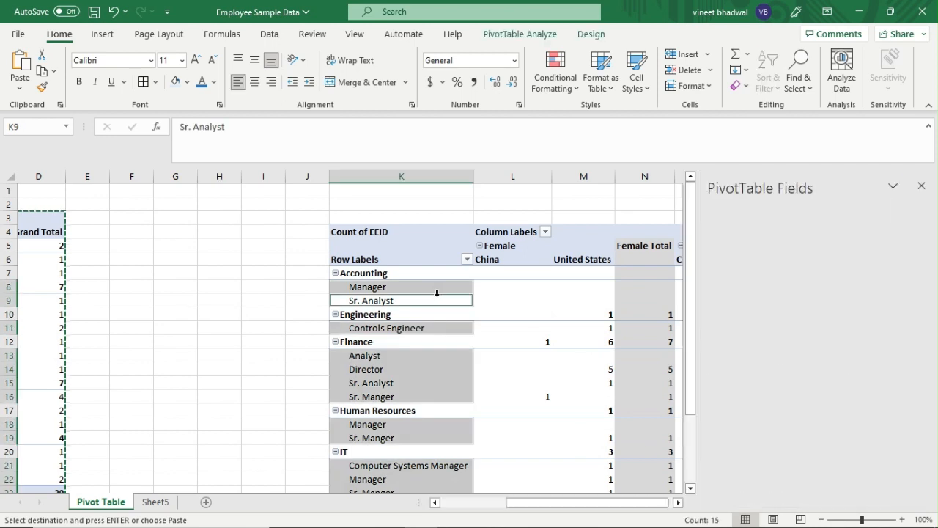
{"action": "left_click", "coordinate": [525, 289]}
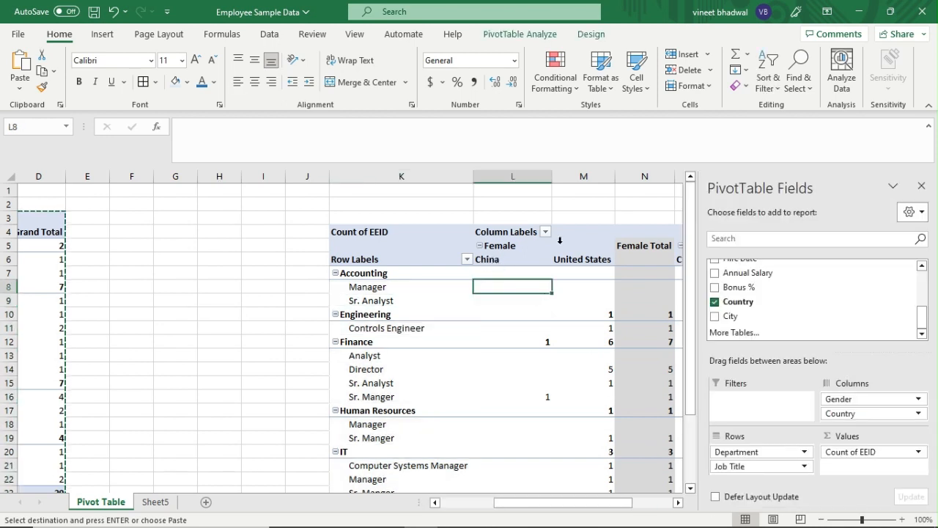
{"action": "left_click_drag", "start_coordinate": [566, 503], "coordinate": [584, 503]}
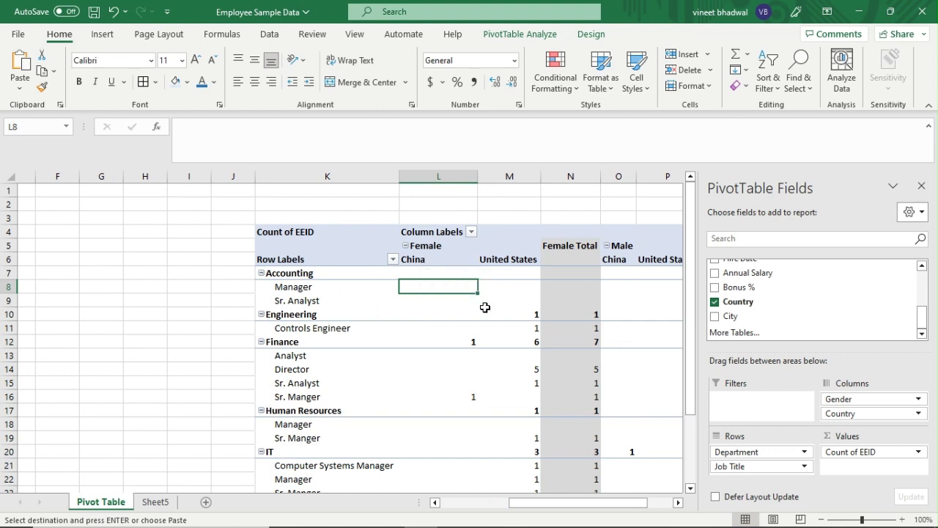
{"action": "left_click", "coordinate": [715, 301]}
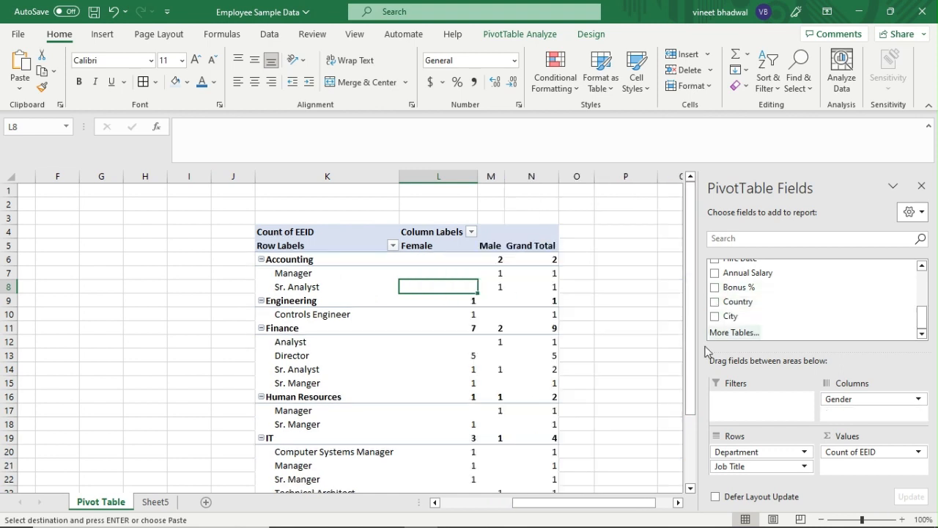
- Add Country as a slicer for the Department PivotTable and move it to the empty columns F to H between both PivotTables
{"action": "left_click_drag", "start_coordinate": [608, 503], "coordinate": [605, 503]}
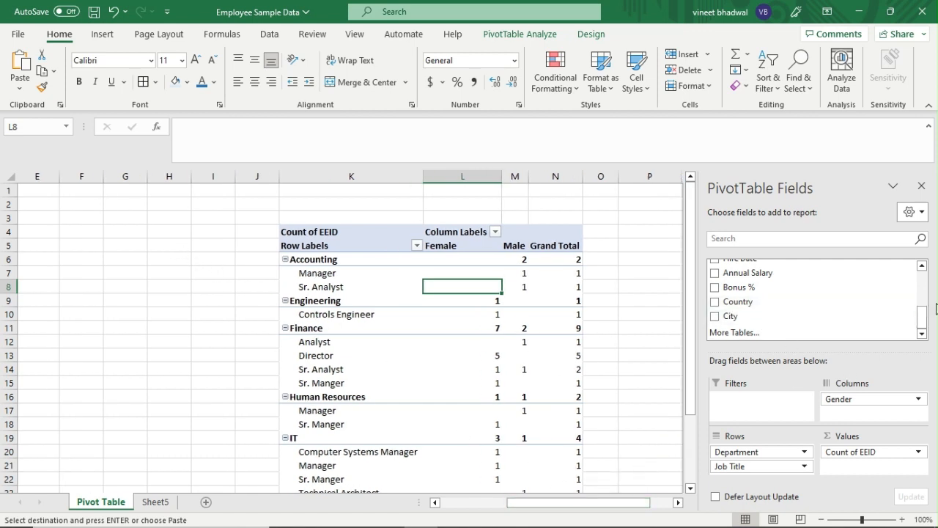
{"action": "left_click", "coordinate": [903, 303]}
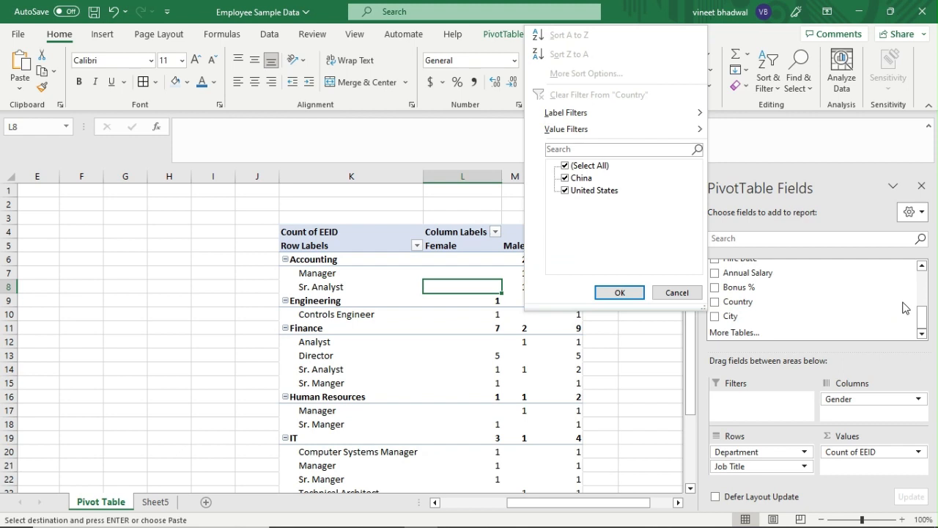
{"action": "key", "text": "Escape"}
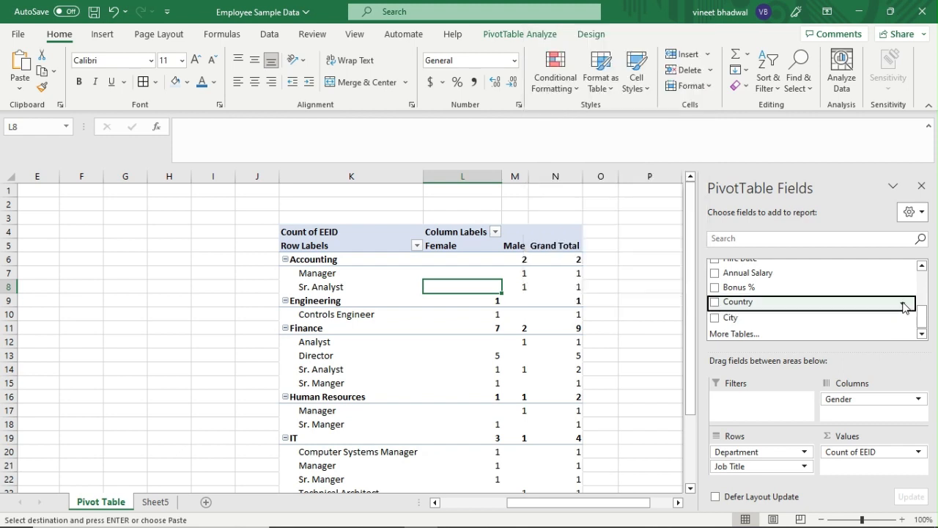
{"action": "right_click", "coordinate": [794, 303]}
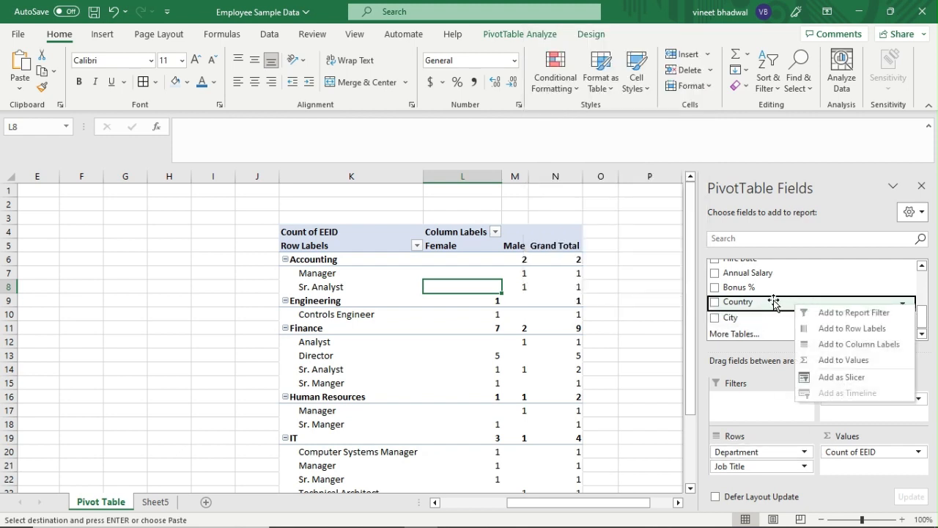
{"action": "left_click", "coordinate": [839, 377]}
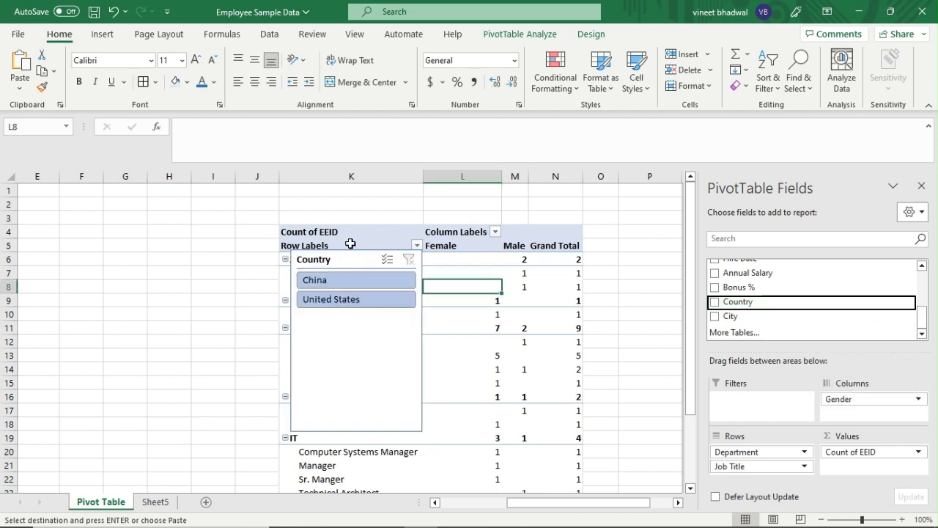
{"action": "left_click_drag", "start_coordinate": [359, 261], "coordinate": [140, 215]}
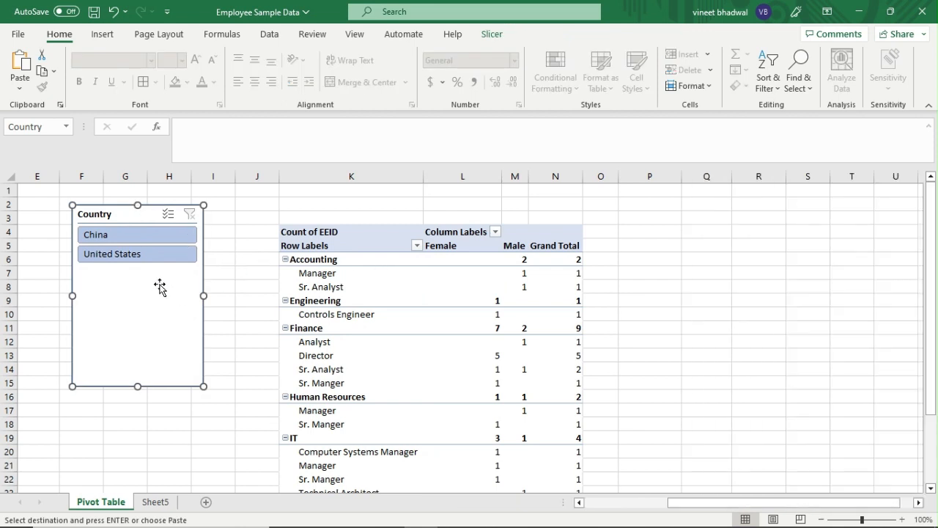
- Filter the Department PivotTable with the Country slicer, alternating between China and United States and finishing on China
{"action": "left_click", "coordinate": [364, 300]}
{"action": "left_click", "coordinate": [126, 236]}
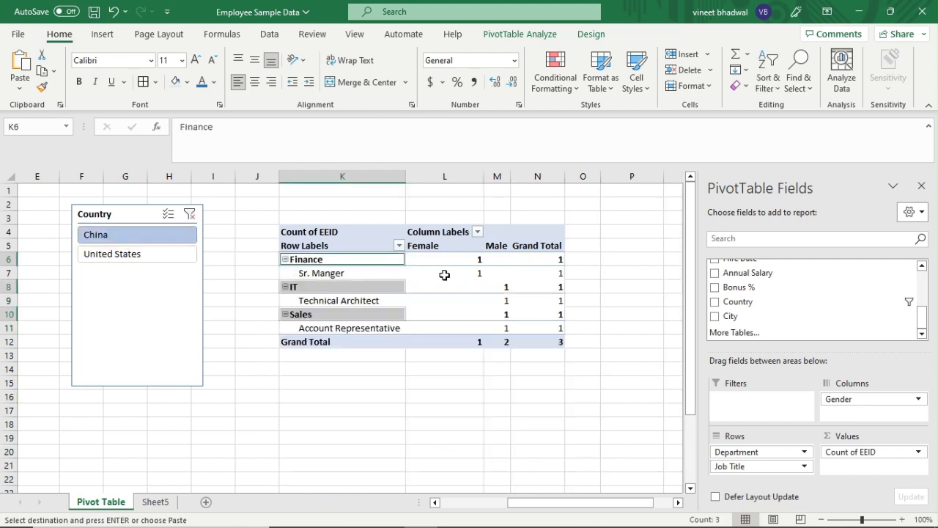
{"action": "left_click", "coordinate": [119, 255]}
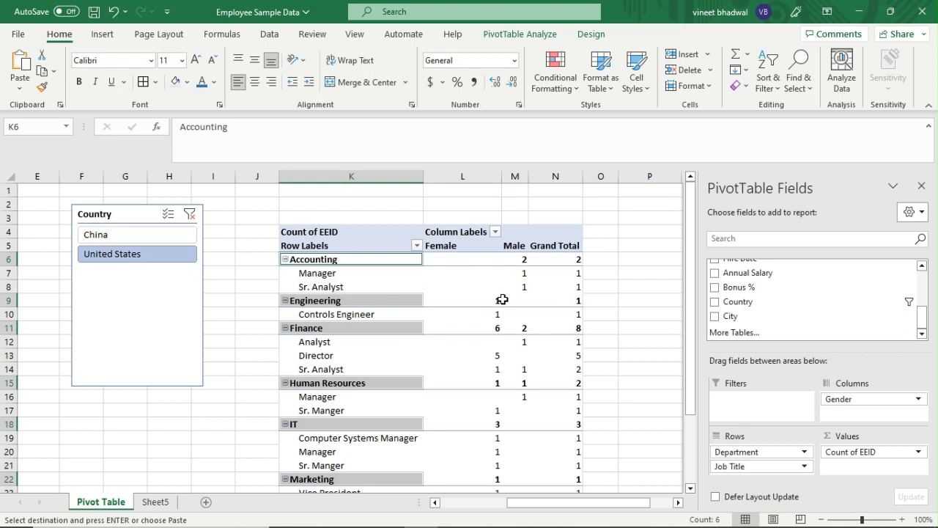
{"action": "left_click", "coordinate": [151, 239]}
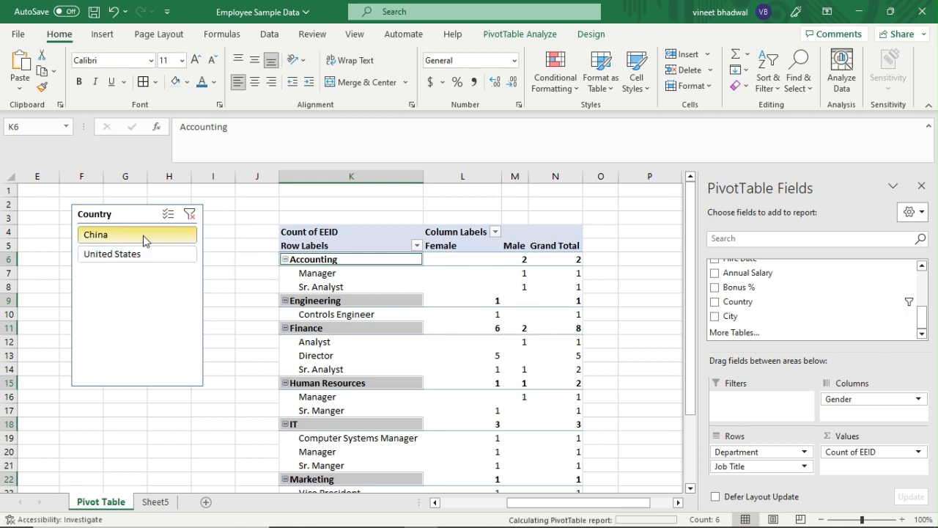
{"action": "left_click_drag", "start_coordinate": [536, 508], "coordinate": [487, 502]}
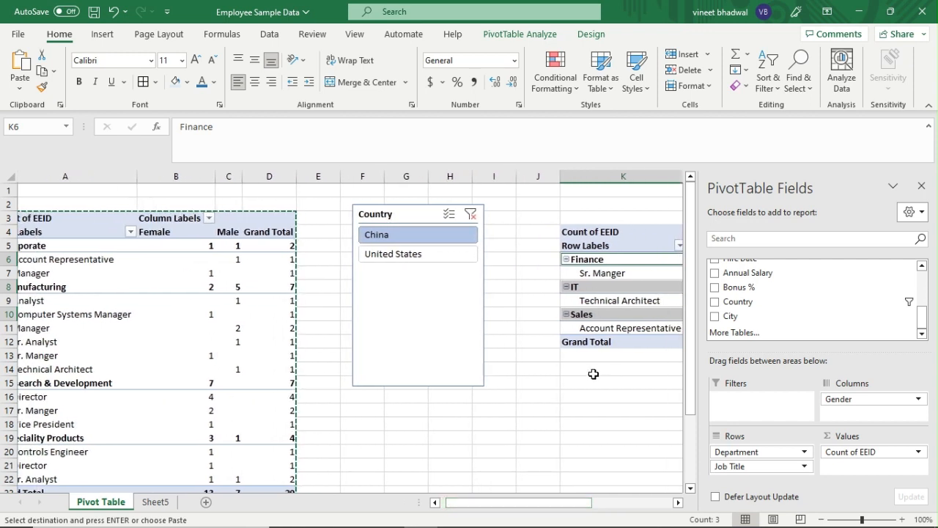
{"action": "left_click", "coordinate": [419, 253]}
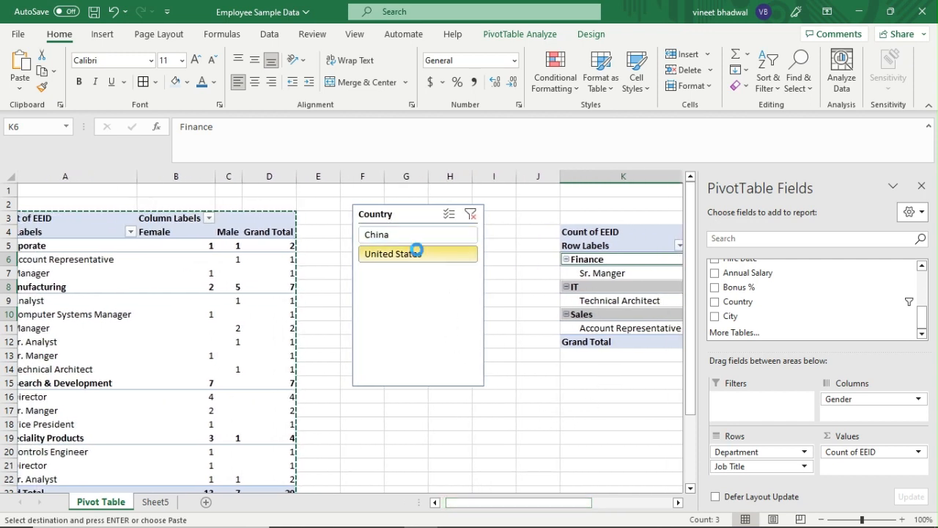
{"action": "left_click", "coordinate": [430, 238]}
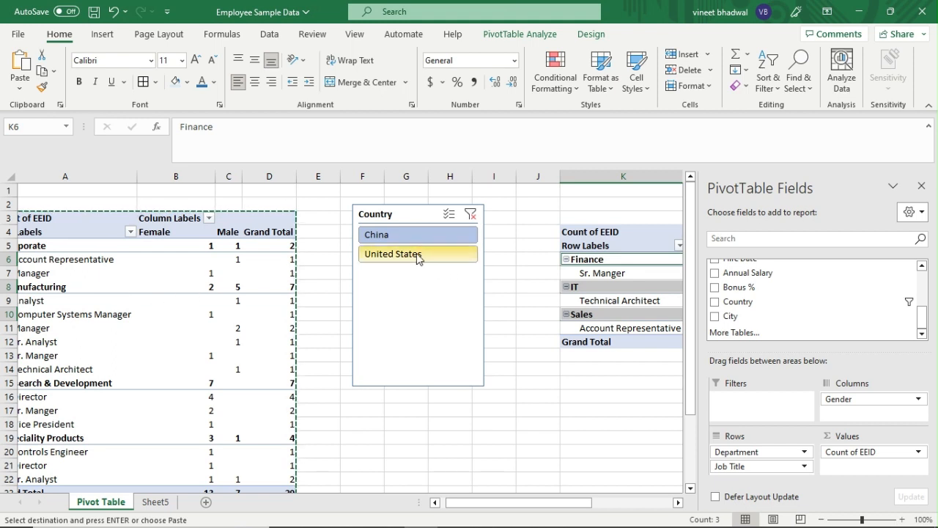
{"action": "left_click", "coordinate": [425, 326]}
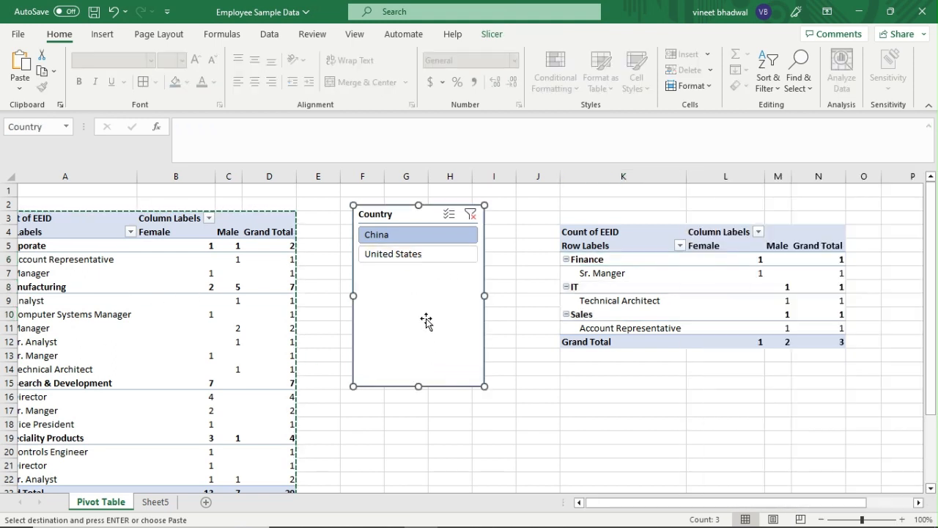
- Connect the Business Unit PivotTable to the Country slicer through its filter connections
{"action": "left_click", "coordinate": [113, 331]}
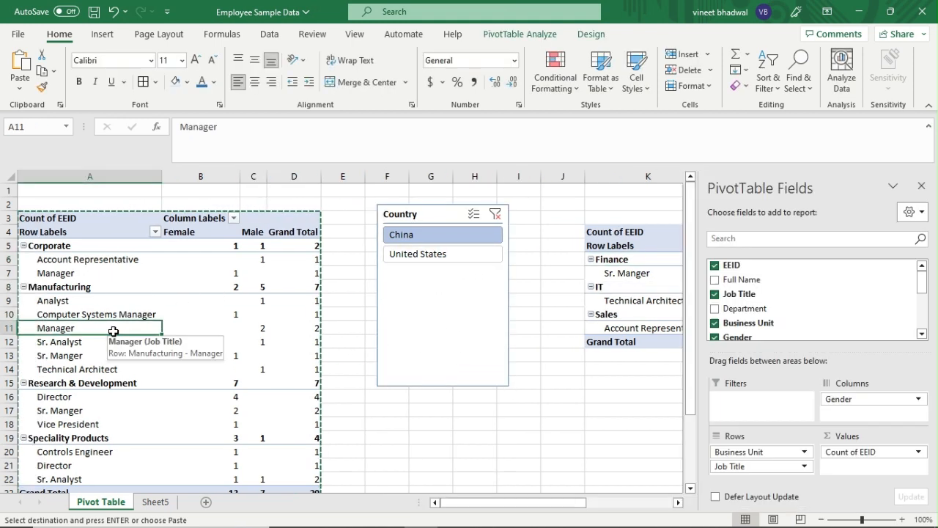
{"action": "left_click", "coordinate": [515, 34]}
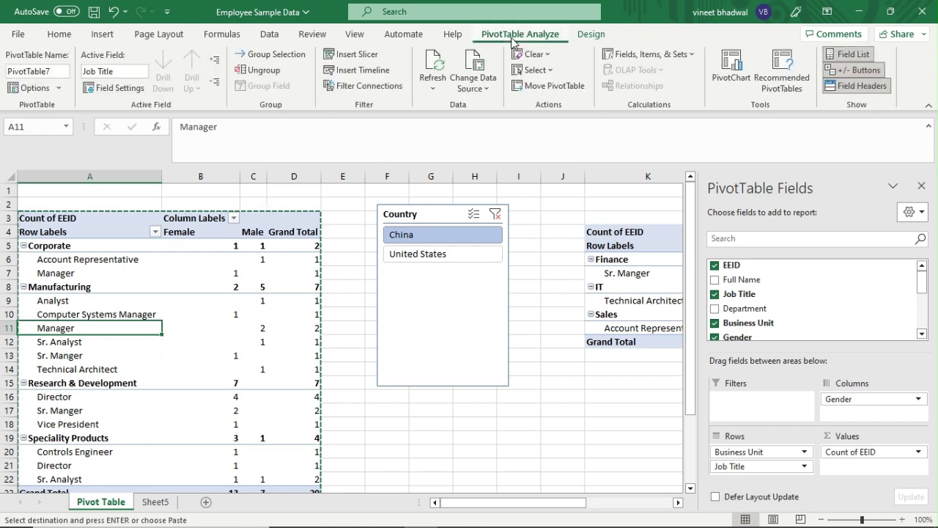
{"action": "left_click", "coordinate": [359, 87]}
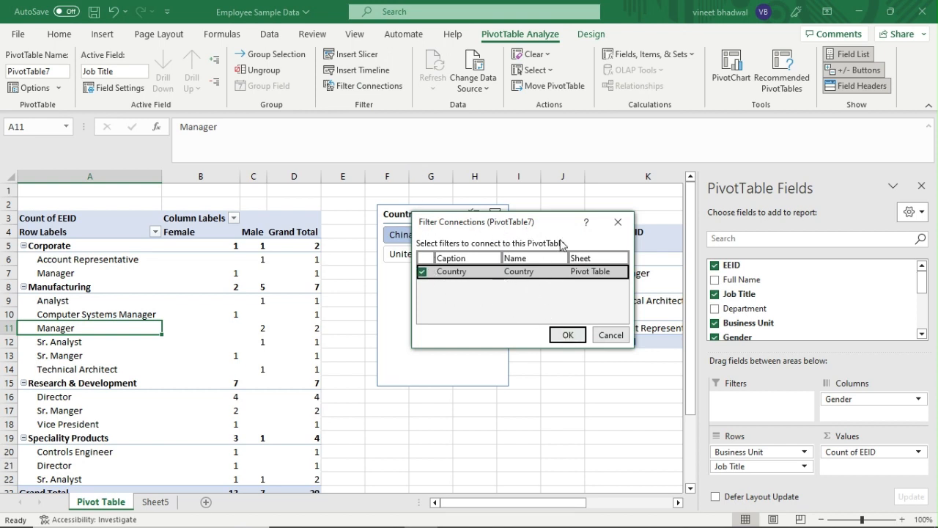
{"action": "left_click", "coordinate": [568, 334]}
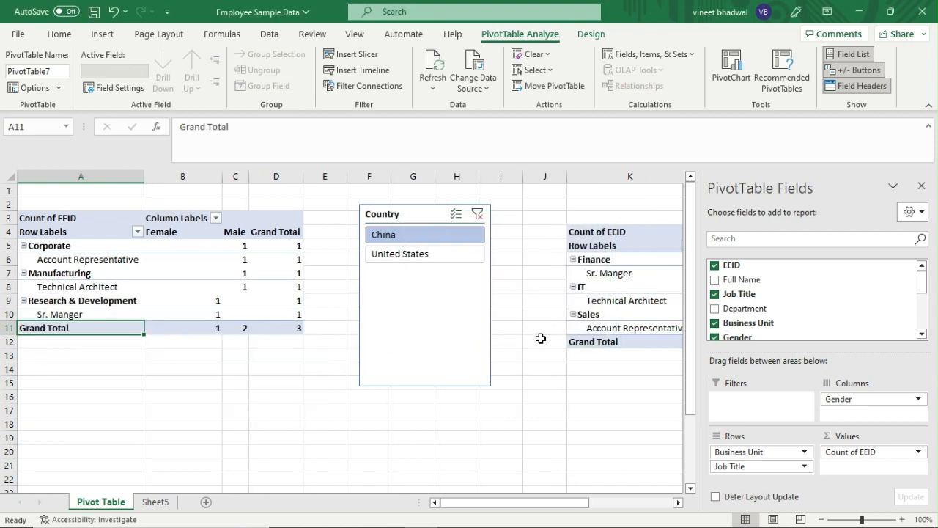
- Switch the Country slicer between United States and China to check that it filters both PivotTables, finishing on China
{"action": "left_click", "coordinate": [414, 255]}
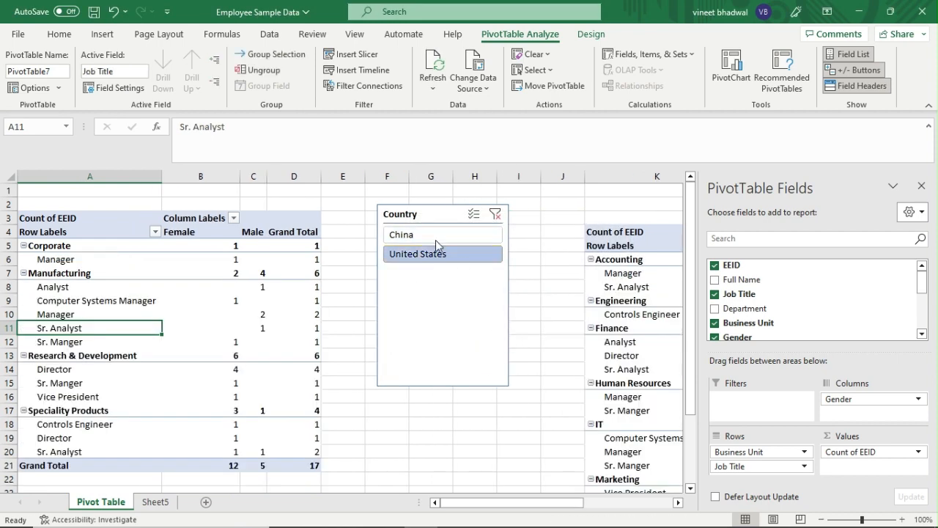
{"action": "left_click", "coordinate": [622, 204]}
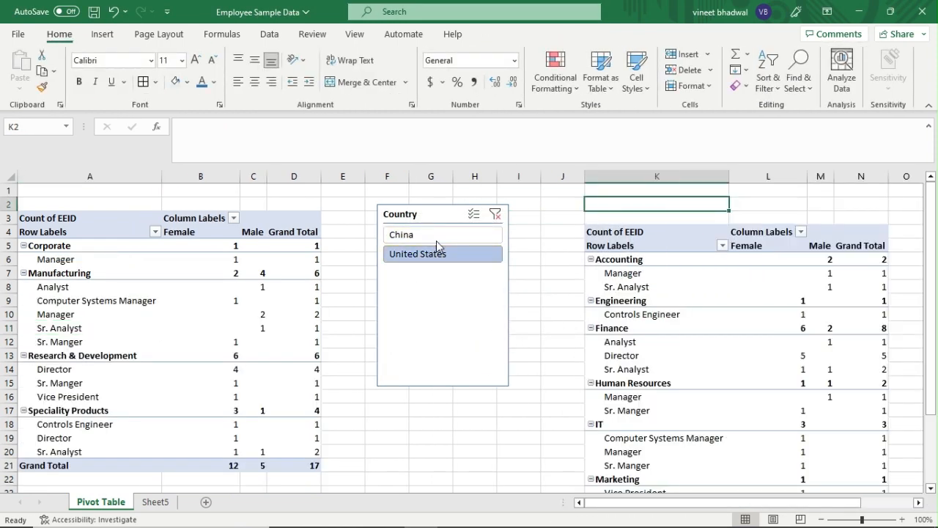
{"action": "left_click", "coordinate": [437, 239]}
{"action": "left_click", "coordinate": [437, 254]}
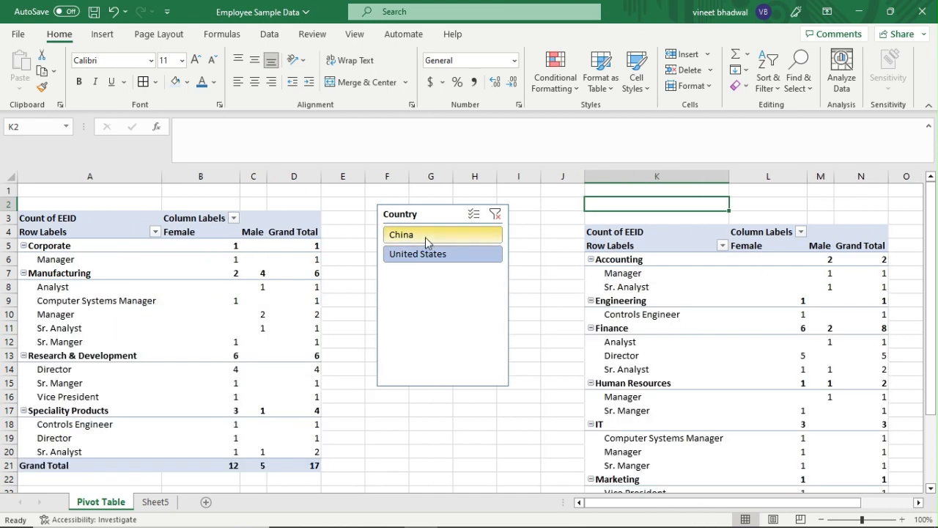
{"action": "left_click", "coordinate": [427, 238]}
{"action": "left_click", "coordinate": [429, 254]}
{"action": "left_click", "coordinate": [431, 240]}
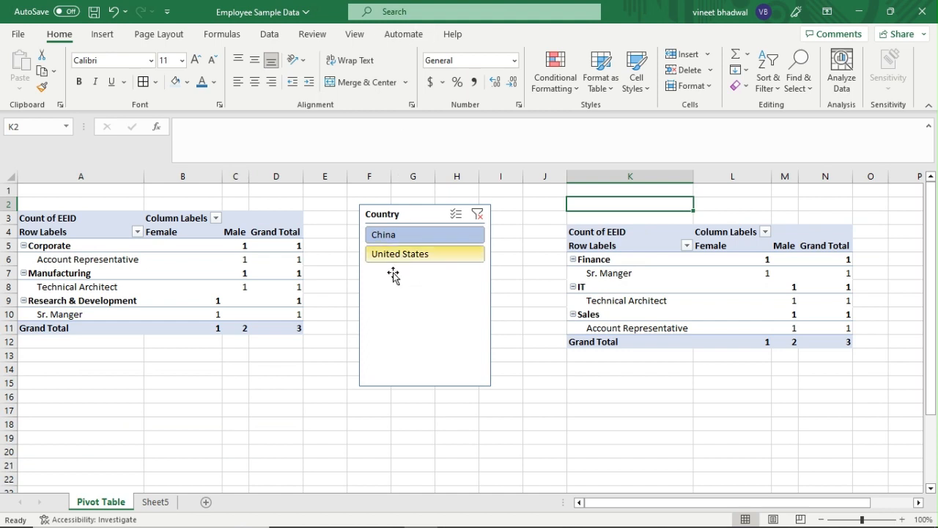
- Try the light grey style on the Country slicer and apply the darker grey slicer style
{"action": "left_click", "coordinate": [393, 295]}
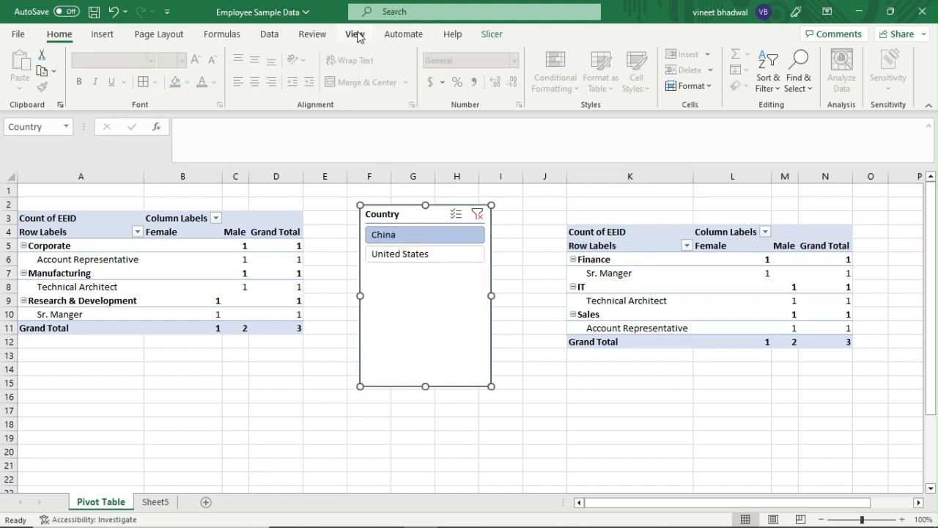
{"action": "left_click", "coordinate": [356, 34]}
{"action": "left_click", "coordinate": [486, 37]}
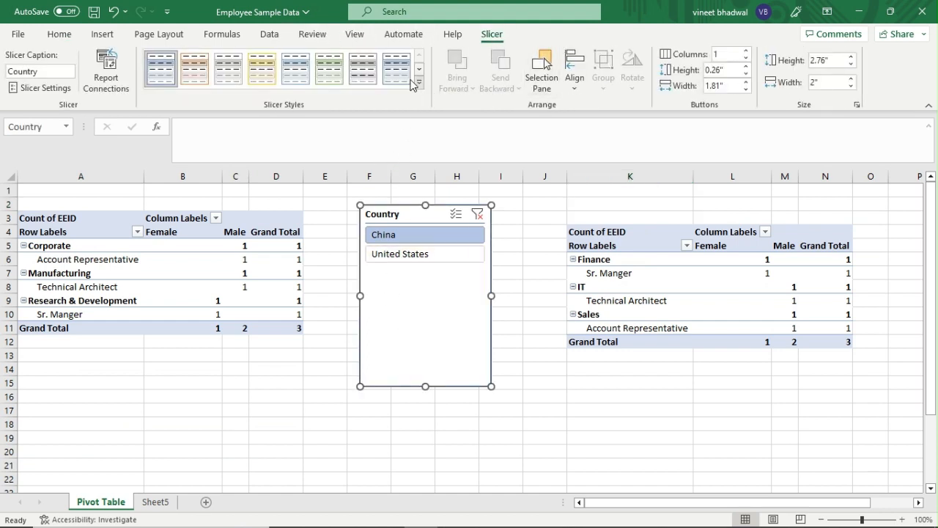
{"action": "left_click", "coordinate": [228, 68]}
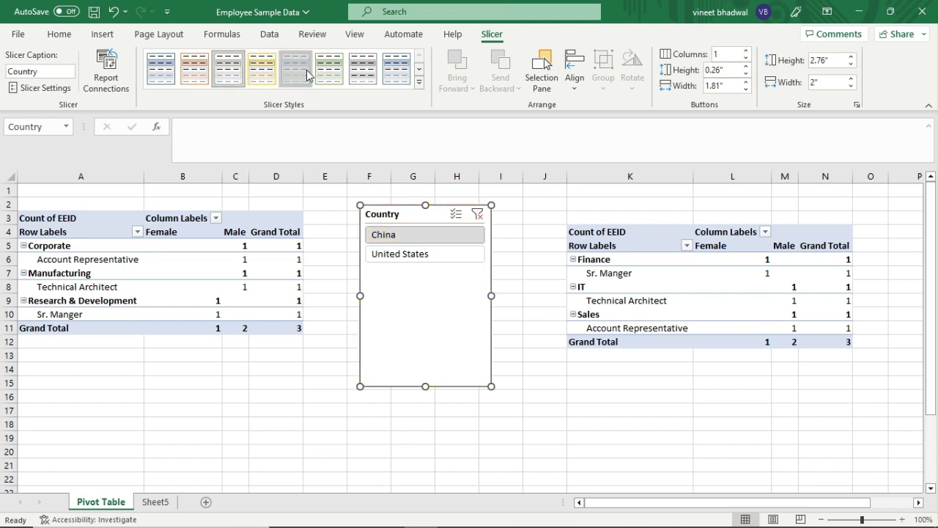
{"action": "left_click", "coordinate": [362, 70]}
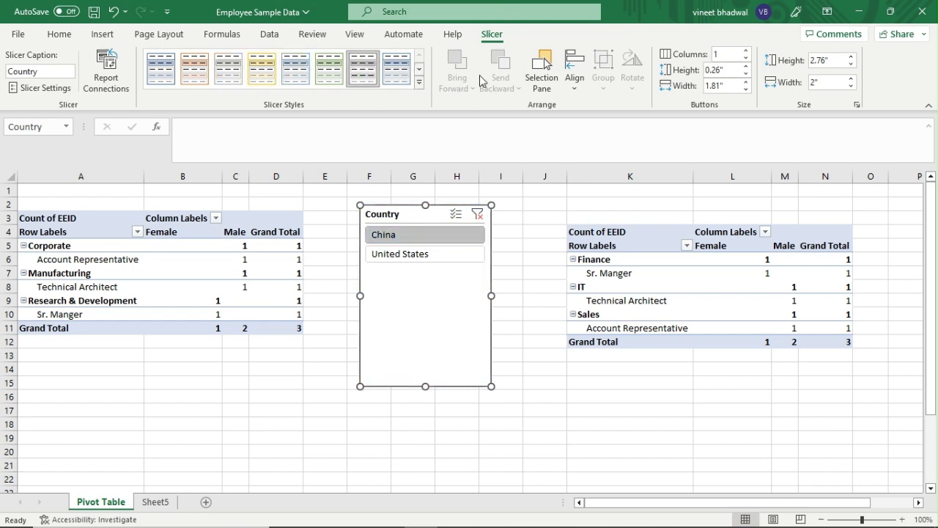
- Set the Country slicer's buttons to 0.8" high and 2.1" wide
{"action": "left_click", "coordinate": [745, 66]}
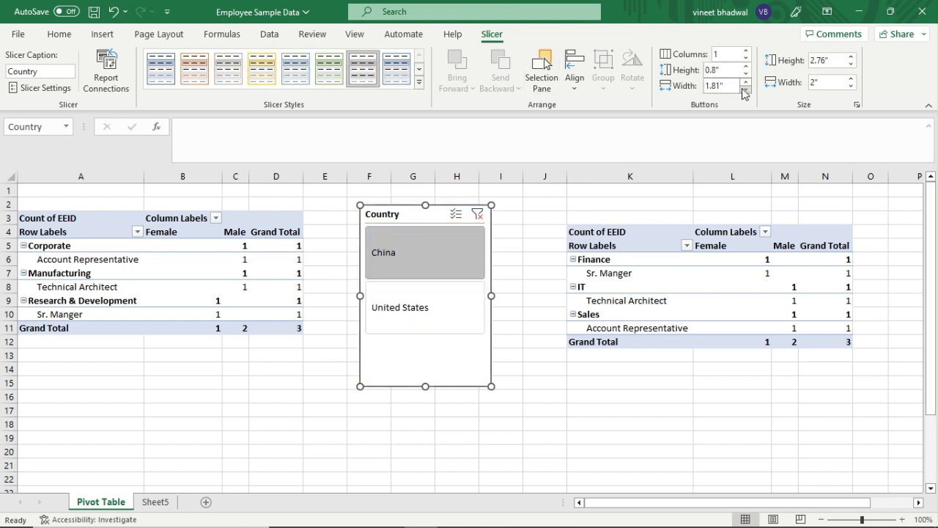
{"action": "left_click", "coordinate": [745, 84]}
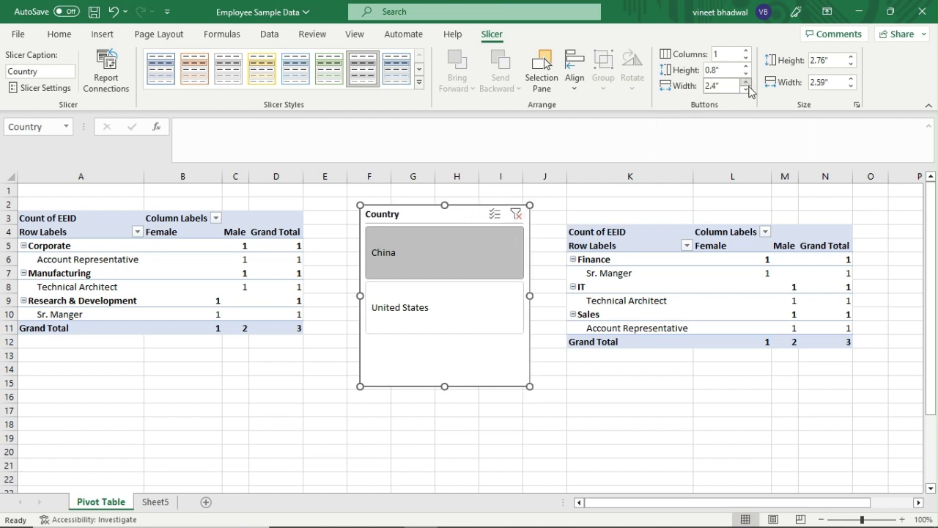
{"action": "left_click", "coordinate": [745, 89]}
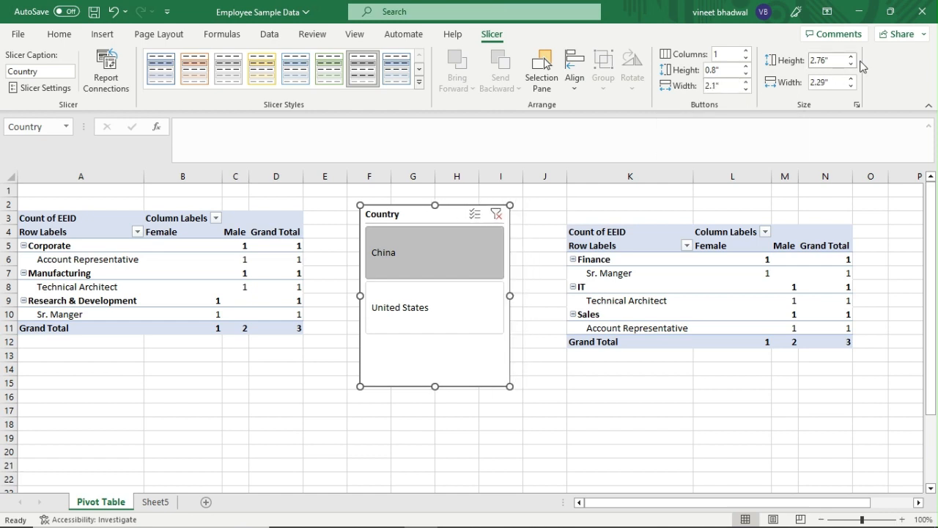
- Set the Country slicer's overall height to 3.1" and clear its country filter
{"action": "left_click", "coordinate": [851, 57]}
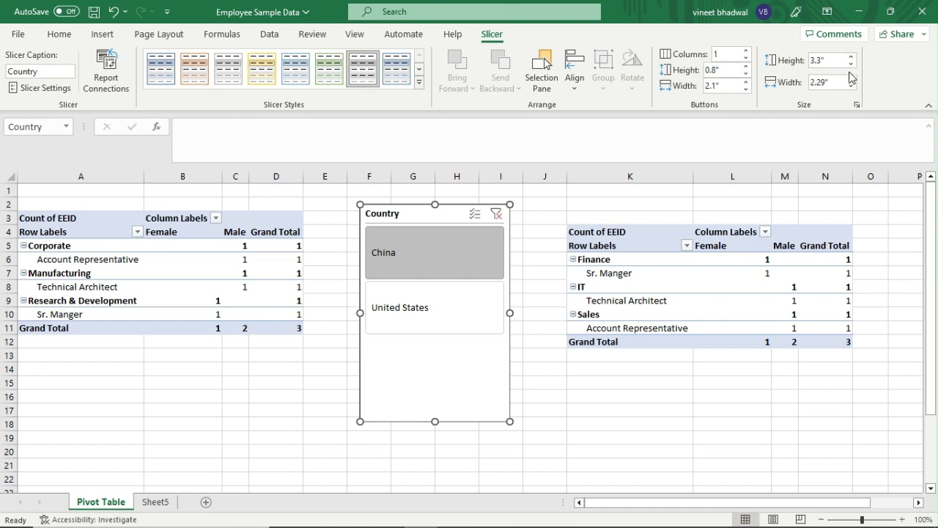
{"action": "left_click", "coordinate": [851, 64]}
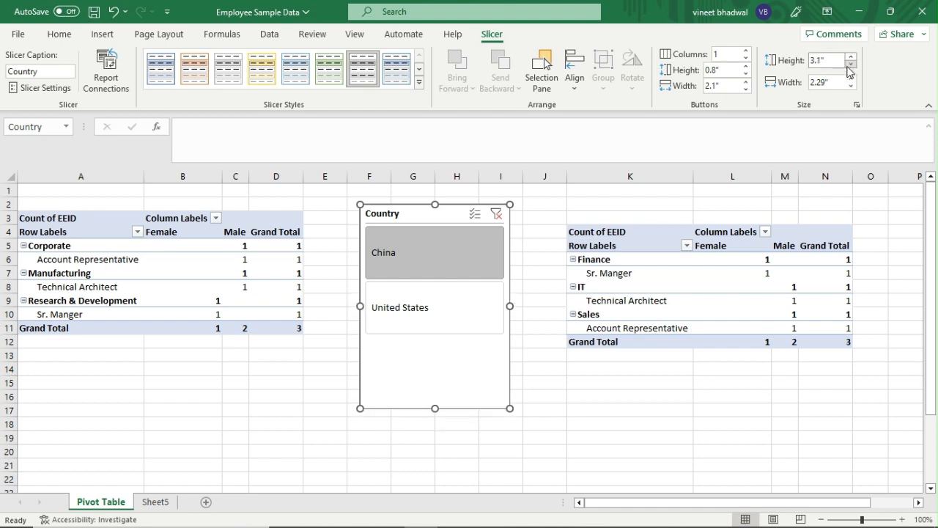
{"action": "left_click", "coordinate": [497, 213]}
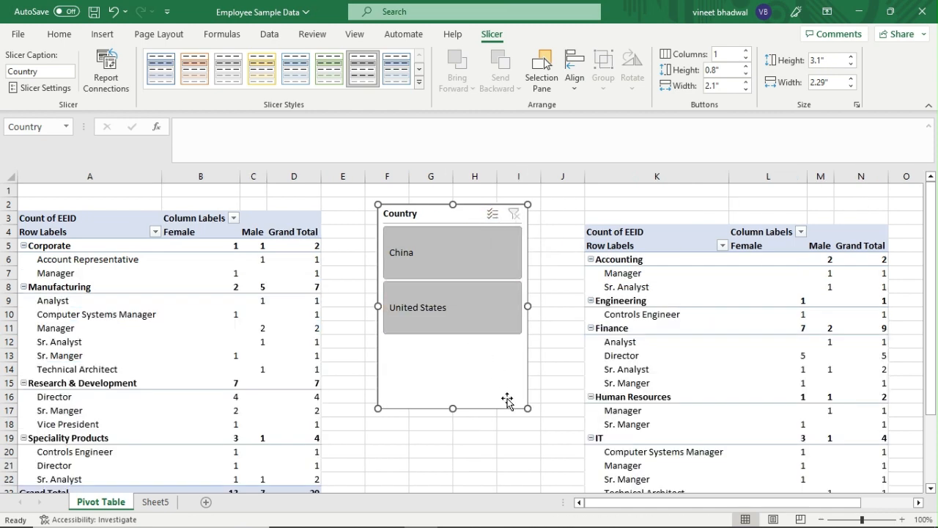
- Summarize the EEID values of the Department PivotTable by Average in the value field settings
{"action": "left_click", "coordinate": [664, 292]}
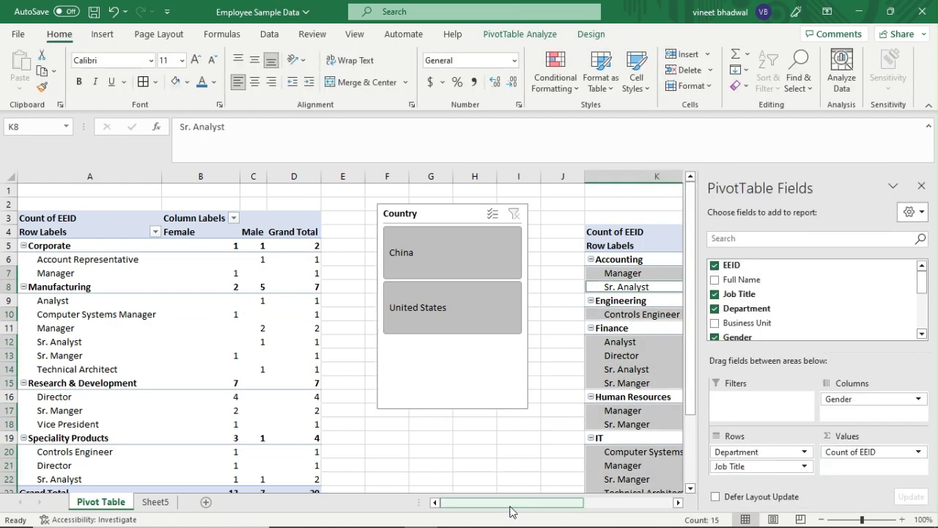
{"action": "left_click_drag", "start_coordinate": [511, 504], "coordinate": [561, 508]}
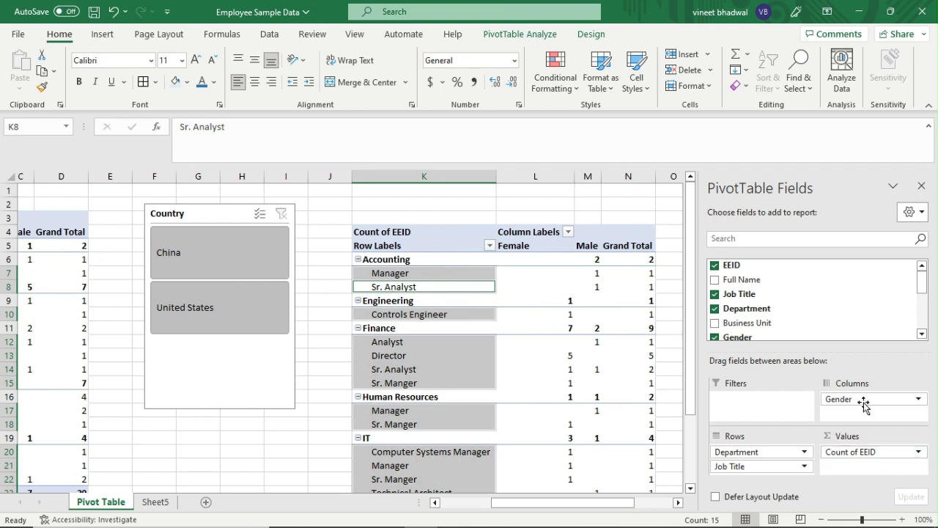
{"action": "left_click", "coordinate": [918, 452]}
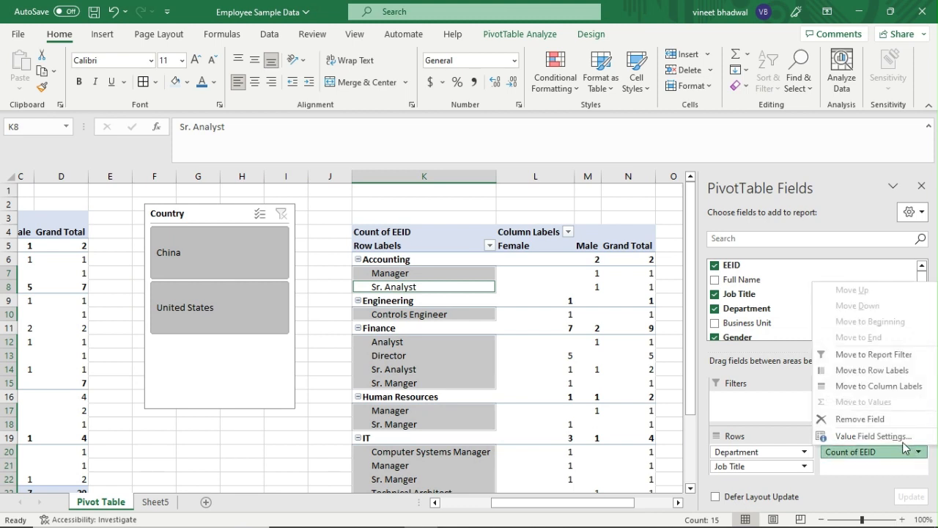
{"action": "left_click", "coordinate": [879, 437]}
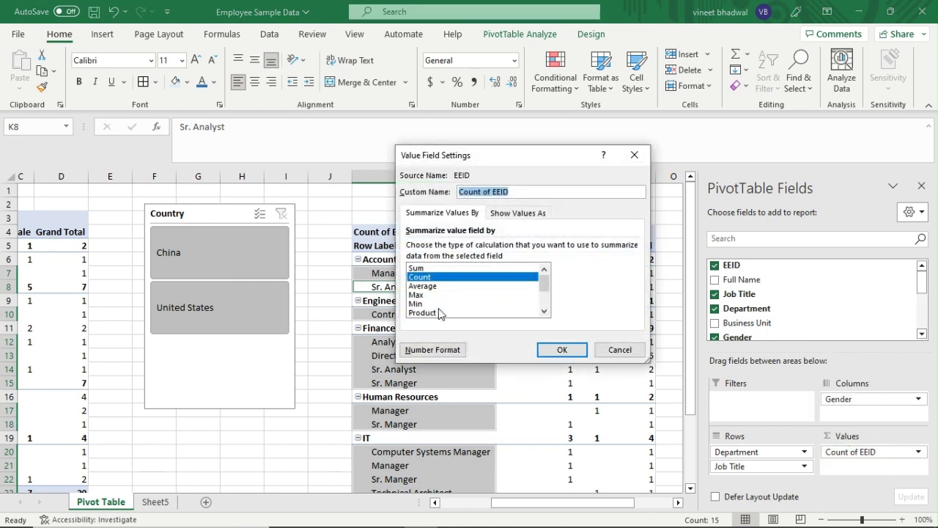
{"action": "left_click", "coordinate": [428, 286]}
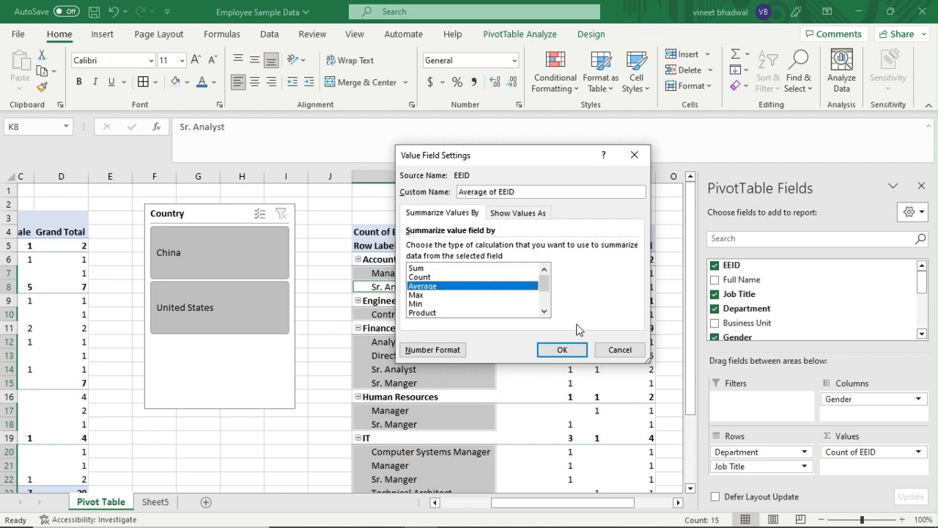
{"action": "left_click", "coordinate": [561, 349]}
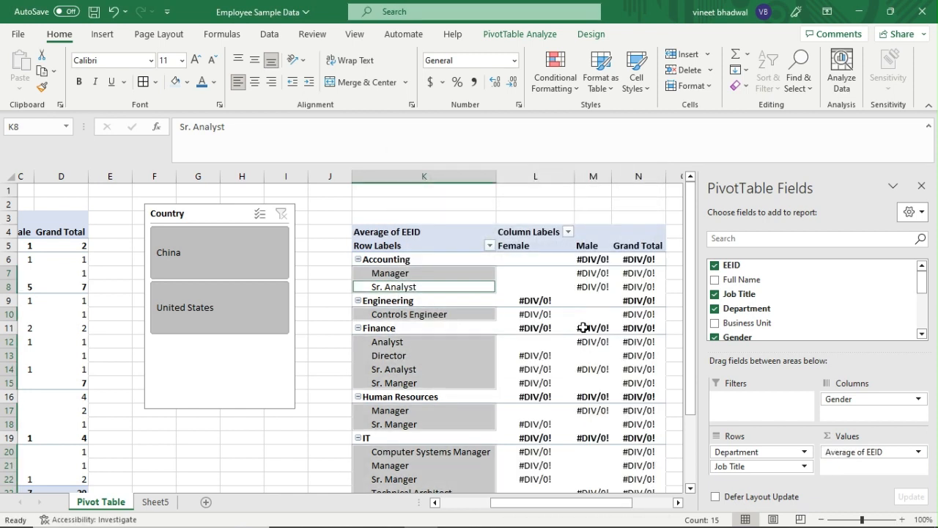
- Switch the Department PivotTable's EEID value calculation to Sum
{"action": "left_click", "coordinate": [918, 452]}
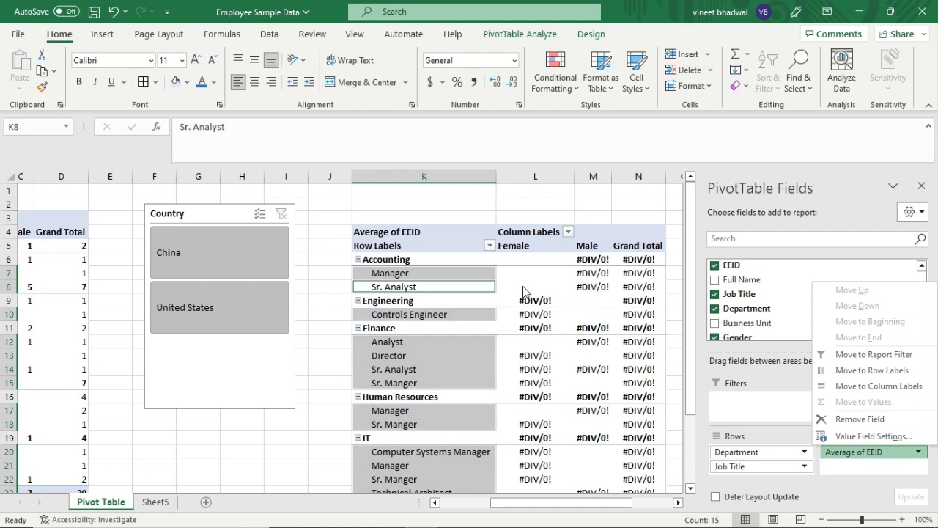
{"action": "left_click", "coordinate": [872, 436]}
{"action": "left_click", "coordinate": [425, 268]}
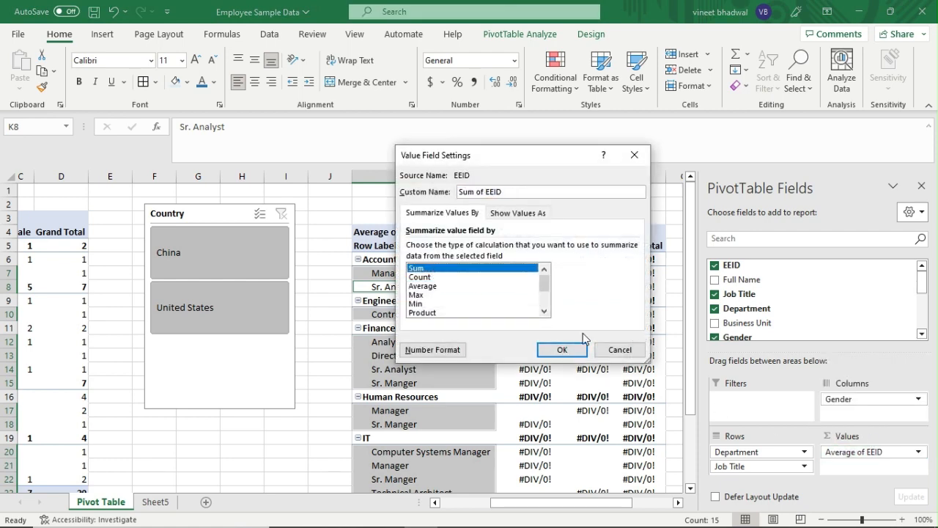
{"action": "left_click", "coordinate": [555, 347]}
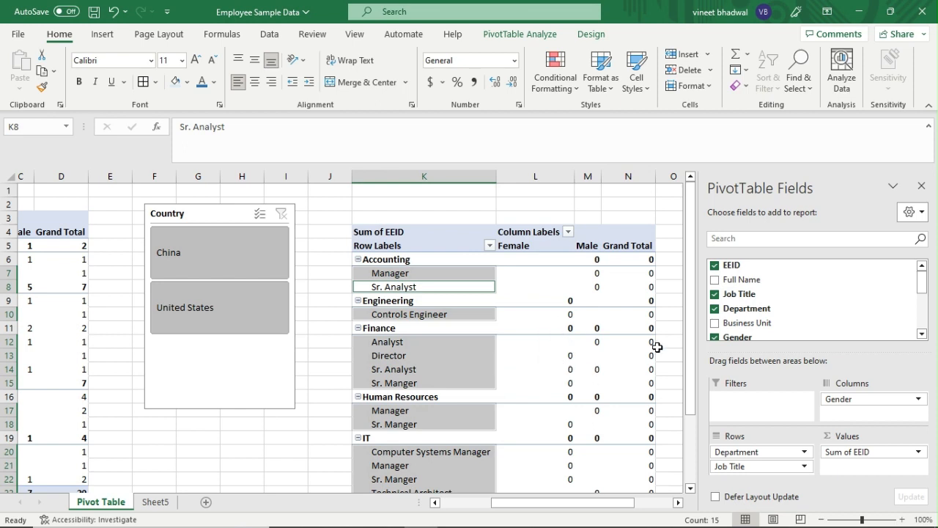
- Set the Department PivotTable's EEID values back to Count
{"action": "left_click", "coordinate": [918, 452]}
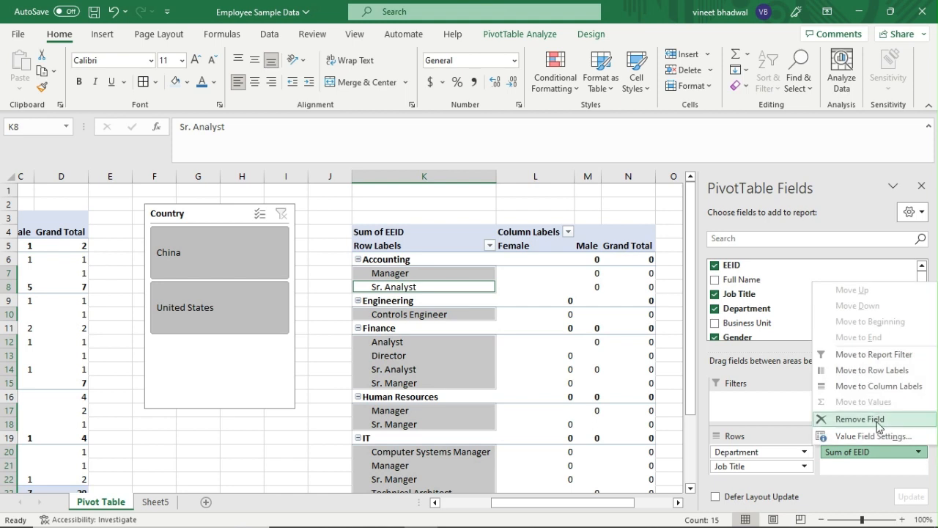
{"action": "left_click", "coordinate": [872, 437]}
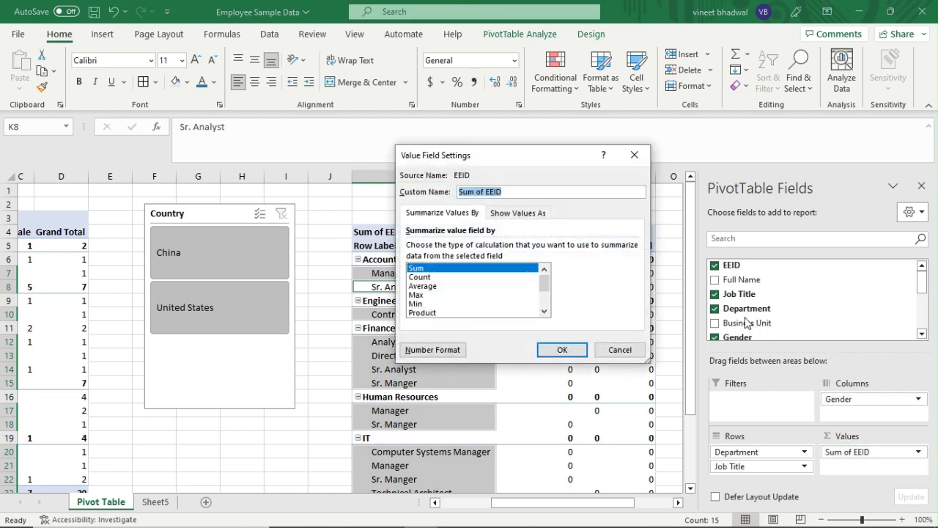
{"action": "left_click", "coordinate": [422, 277]}
{"action": "left_click", "coordinate": [562, 349]}
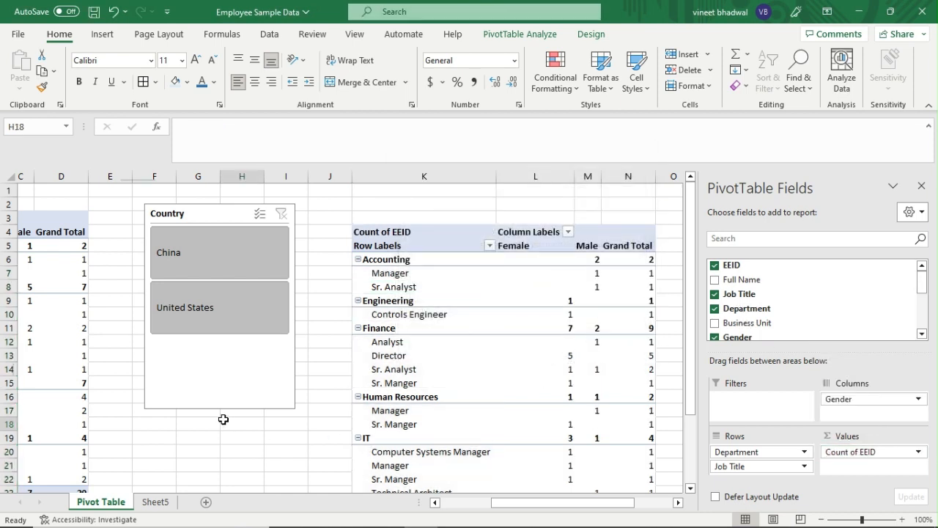
{"action": "left_click", "coordinate": [223, 419]}
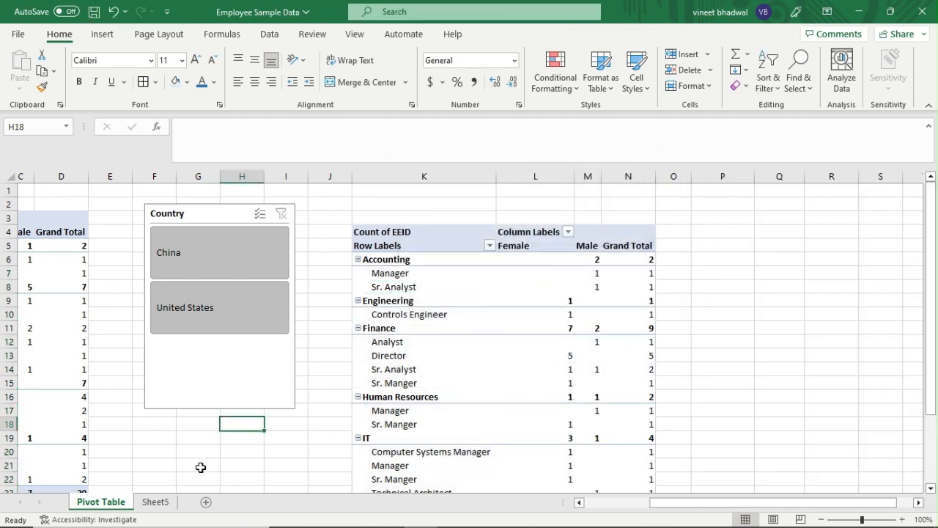
- Replace EEID with Annual Salary as the value field of the Department PivotTable
{"action": "left_click", "coordinate": [504, 344]}
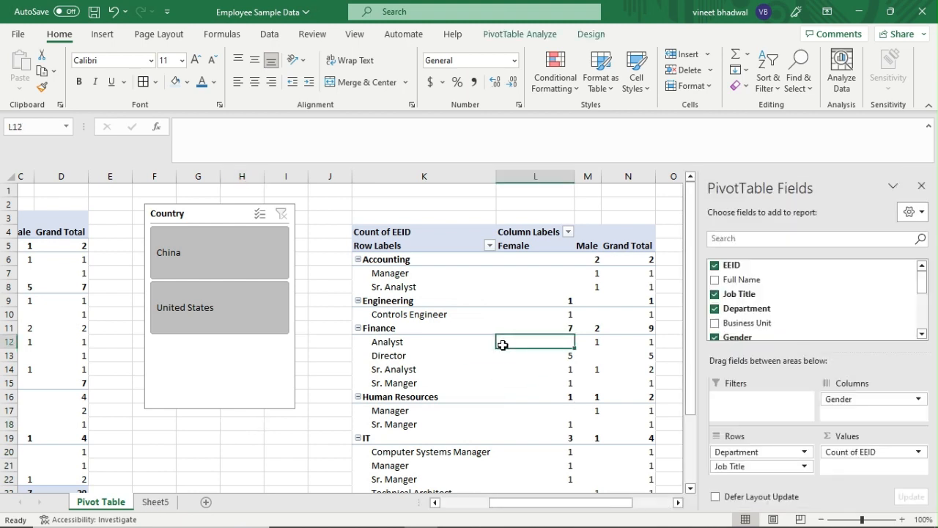
{"action": "left_click", "coordinate": [918, 452]}
{"action": "left_click", "coordinate": [861, 433]}
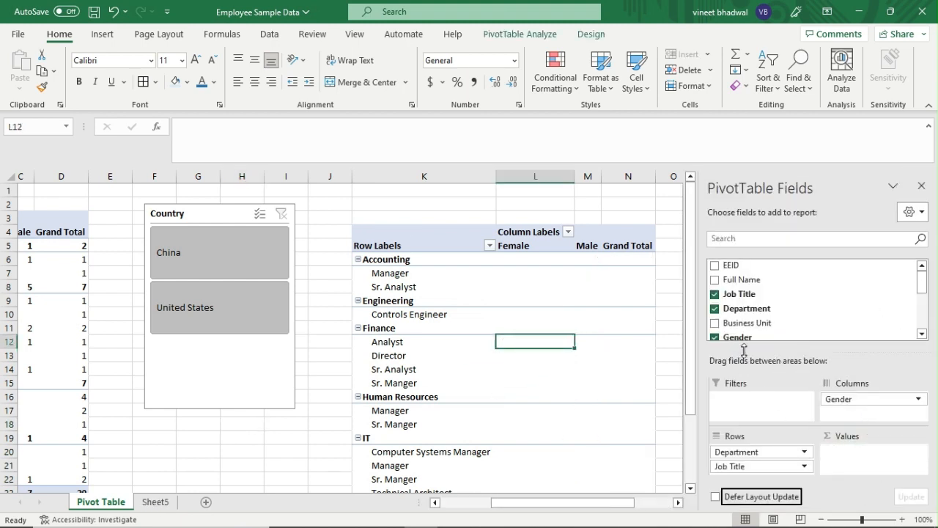
{"action": "scroll", "coordinate": [778, 325], "scroll_direction": "down", "scroll_amount": 3}
{"action": "scroll", "coordinate": [775, 329], "scroll_direction": "down", "scroll_amount": 1}
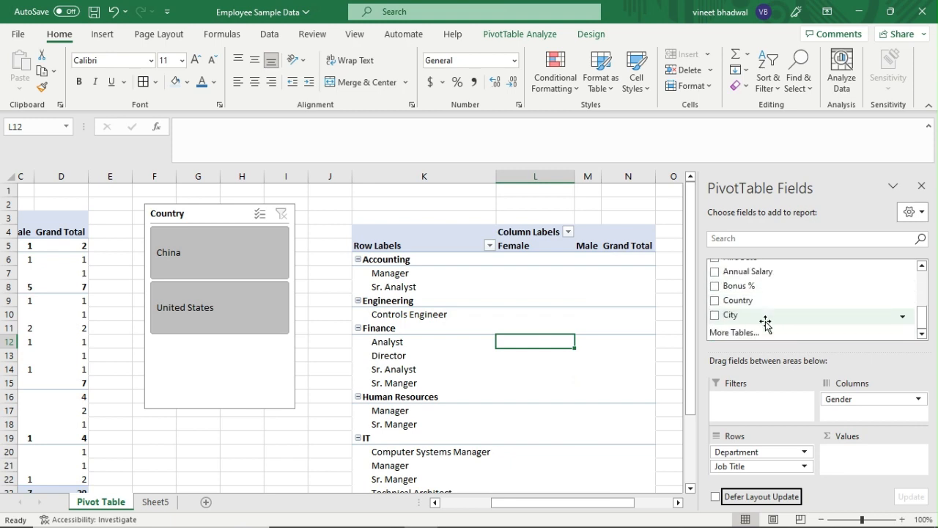
{"action": "scroll", "coordinate": [762, 319], "scroll_direction": "up", "scroll_amount": 1}
{"action": "left_click", "coordinate": [715, 304]}
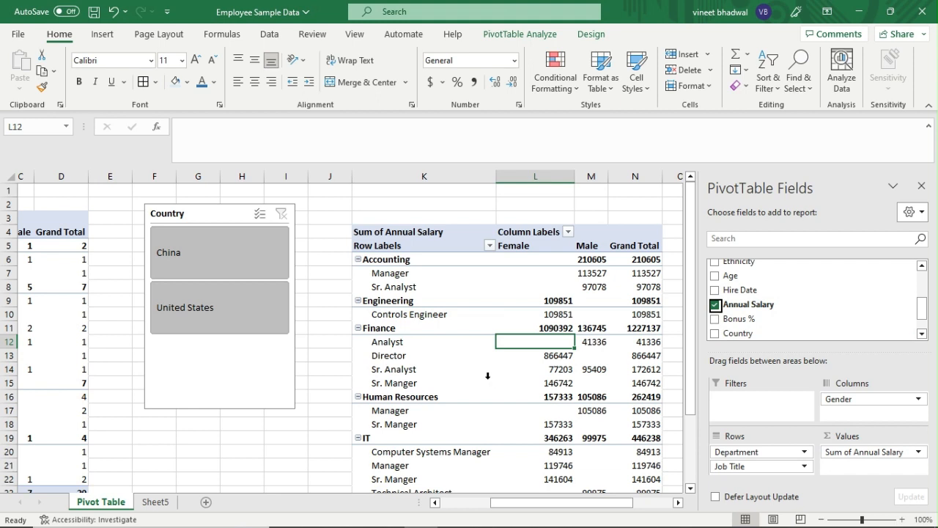
- Summarize the Department PivotTable's Annual Salary values by Count
{"action": "left_click", "coordinate": [919, 452]}
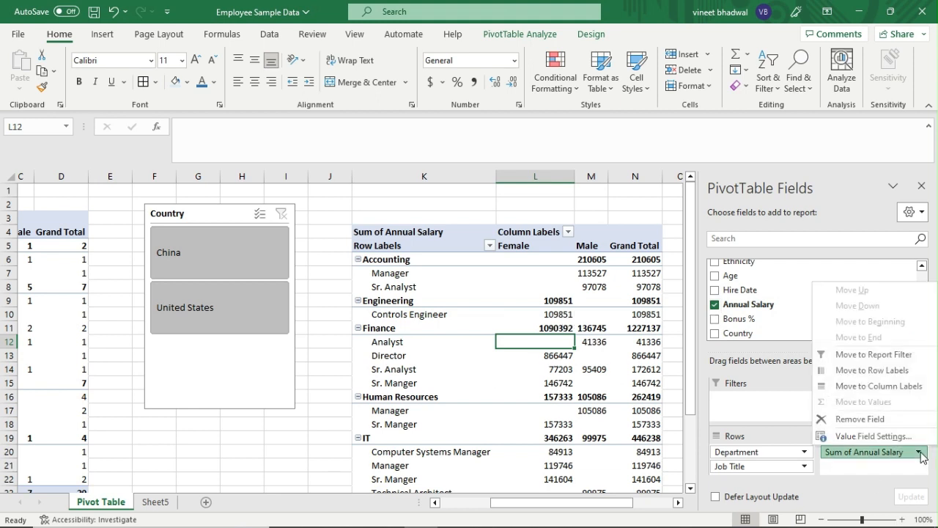
{"action": "left_click", "coordinate": [871, 436]}
{"action": "left_click", "coordinate": [412, 277]}
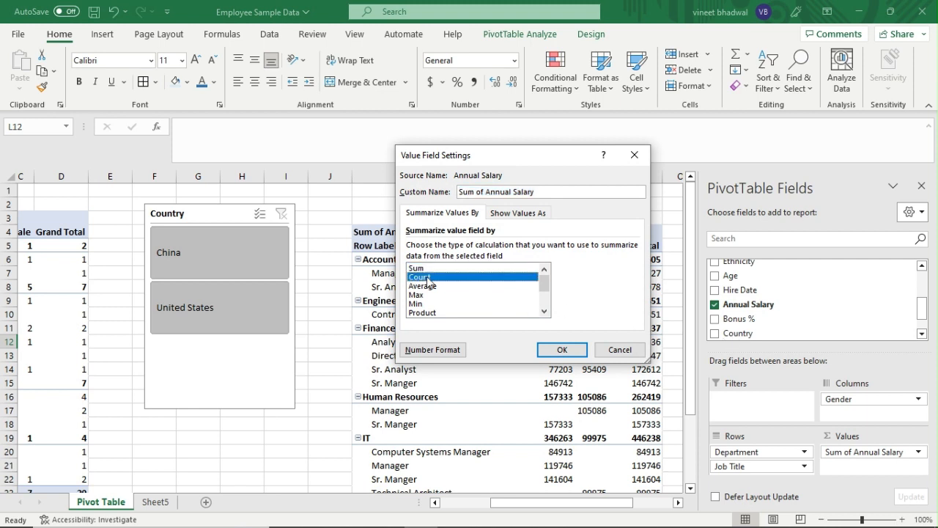
{"action": "left_click", "coordinate": [559, 348]}
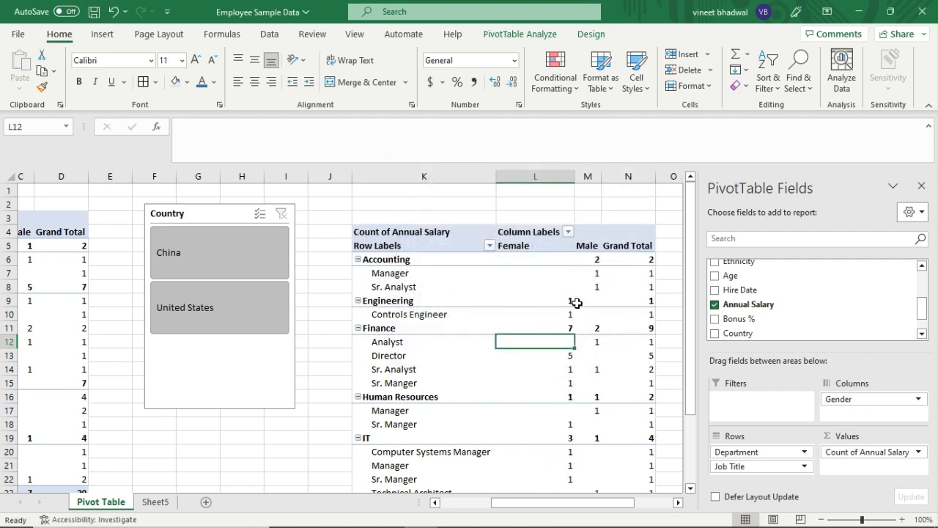
- Summarize the Department PivotTable's Annual Salary values by Average and deselect the PivotTable
{"action": "left_click", "coordinate": [918, 452]}
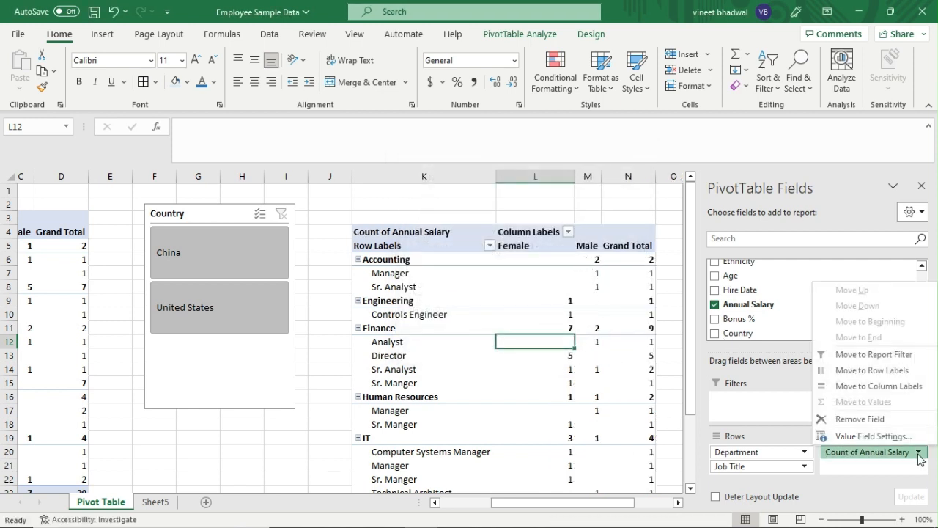
{"action": "left_click", "coordinate": [872, 432]}
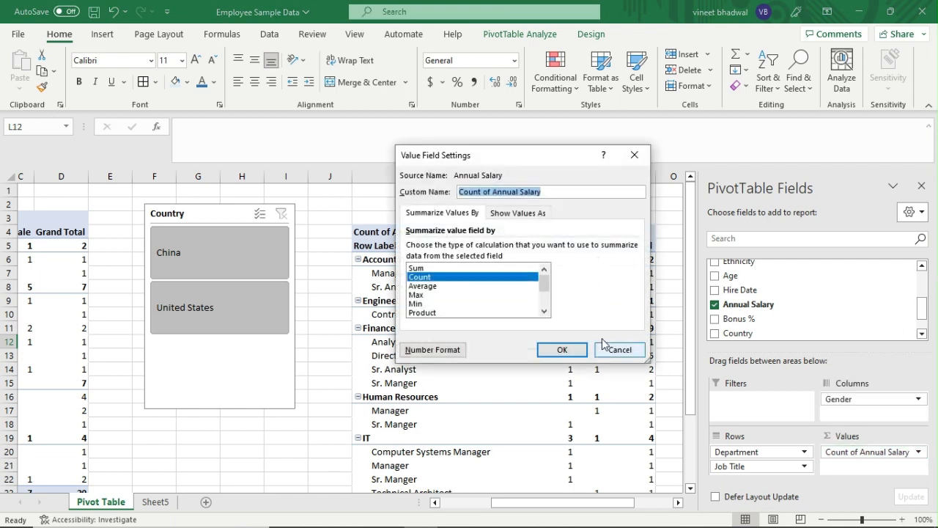
{"action": "left_click", "coordinate": [424, 286]}
{"action": "left_click", "coordinate": [575, 350]}
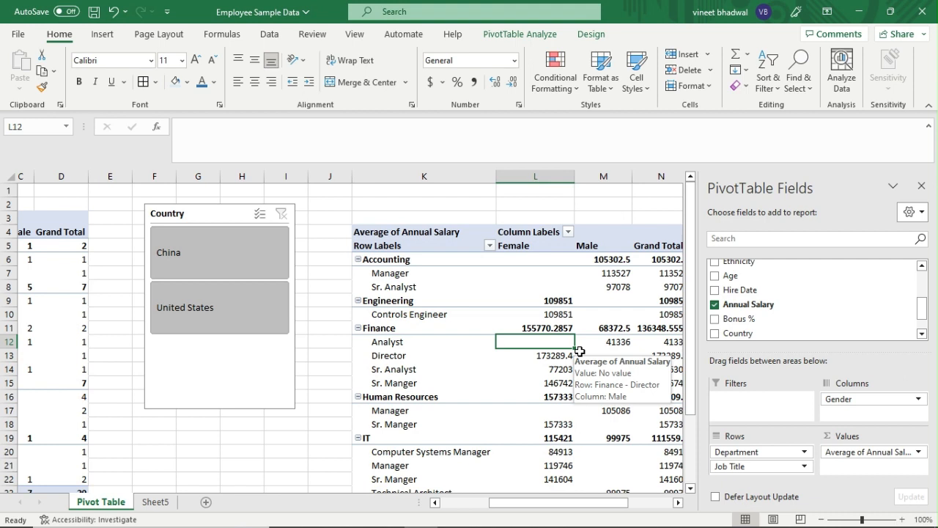
{"action": "left_click", "coordinate": [425, 203]}
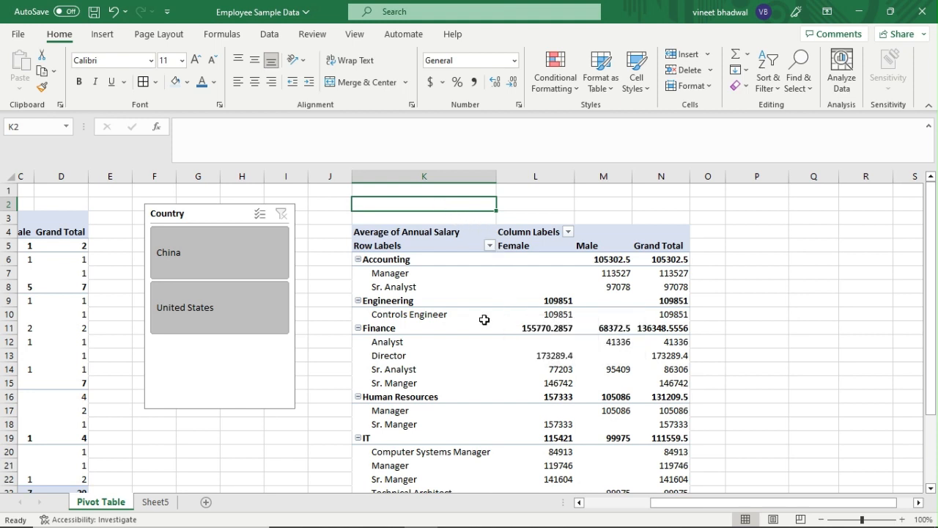
{"action": "mouse_move", "coordinate": [501, 323]}
{"action": "left_click", "coordinate": [228, 373]}
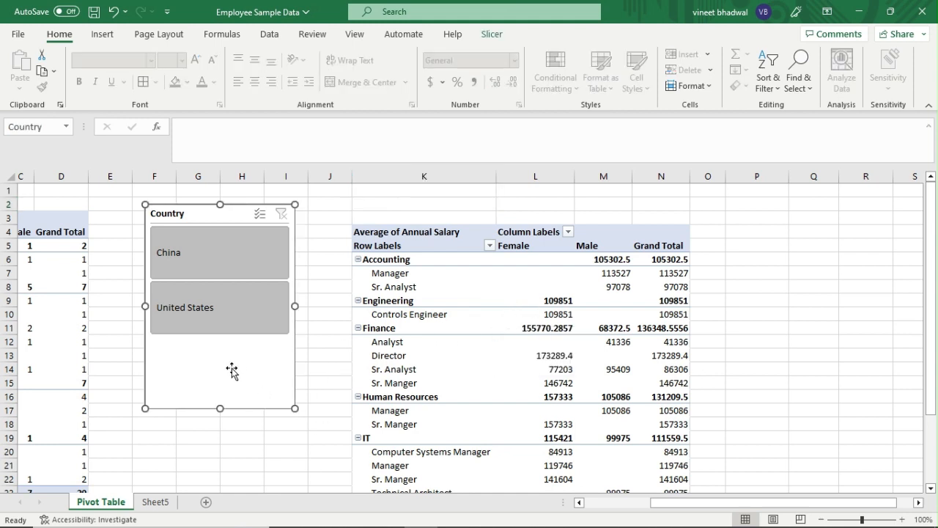
{"action": "left_click_drag", "start_coordinate": [689, 503], "coordinate": [592, 503]}
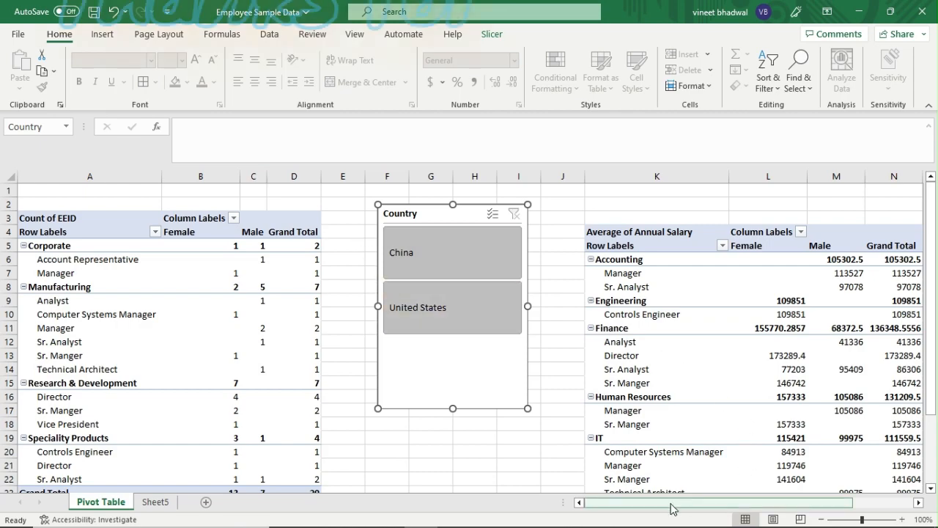
{"action": "mouse_move", "coordinate": [673, 508]}
{"action": "left_mouse_down"}
{"action": "mouse_move", "coordinate": [697, 502]}
{"action": "mouse_move", "coordinate": [710, 512]}
{"action": "mouse_move", "coordinate": [664, 508]}
{"action": "left_mouse_up"}
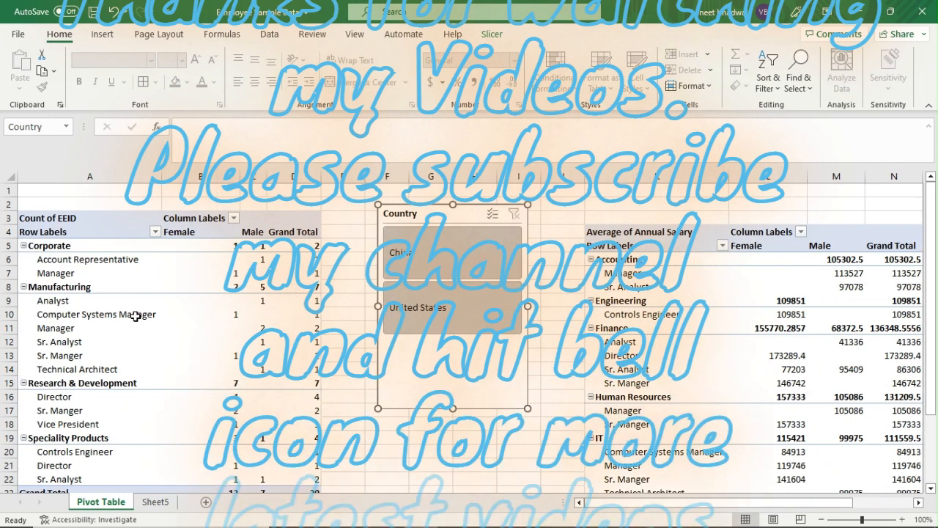